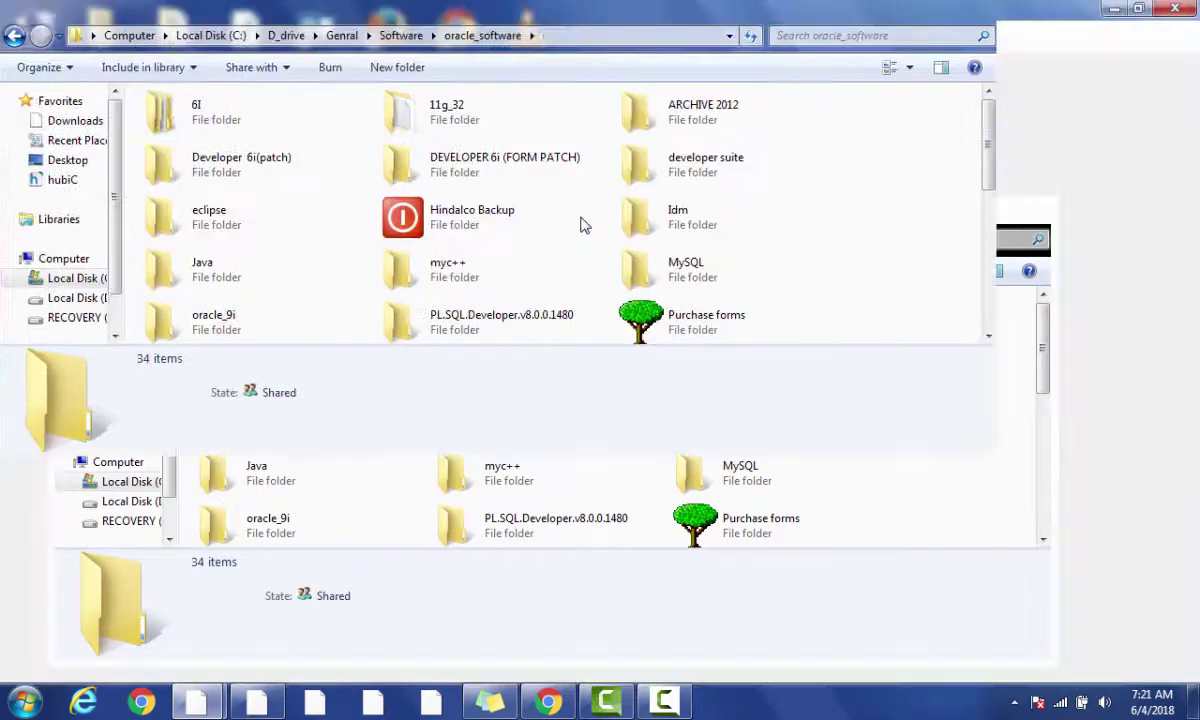
- Go through 6I and My Disc to the 6i folder and run its setup application
double_click(196, 112)
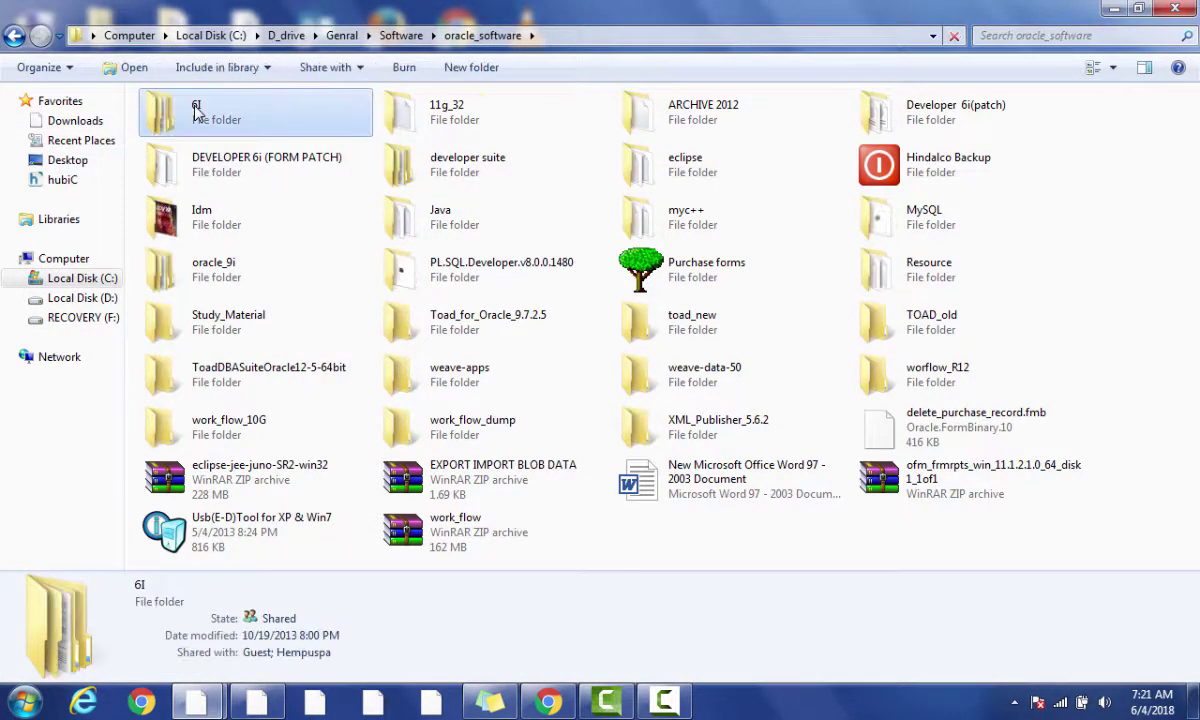
click(198, 129)
double_click(198, 130)
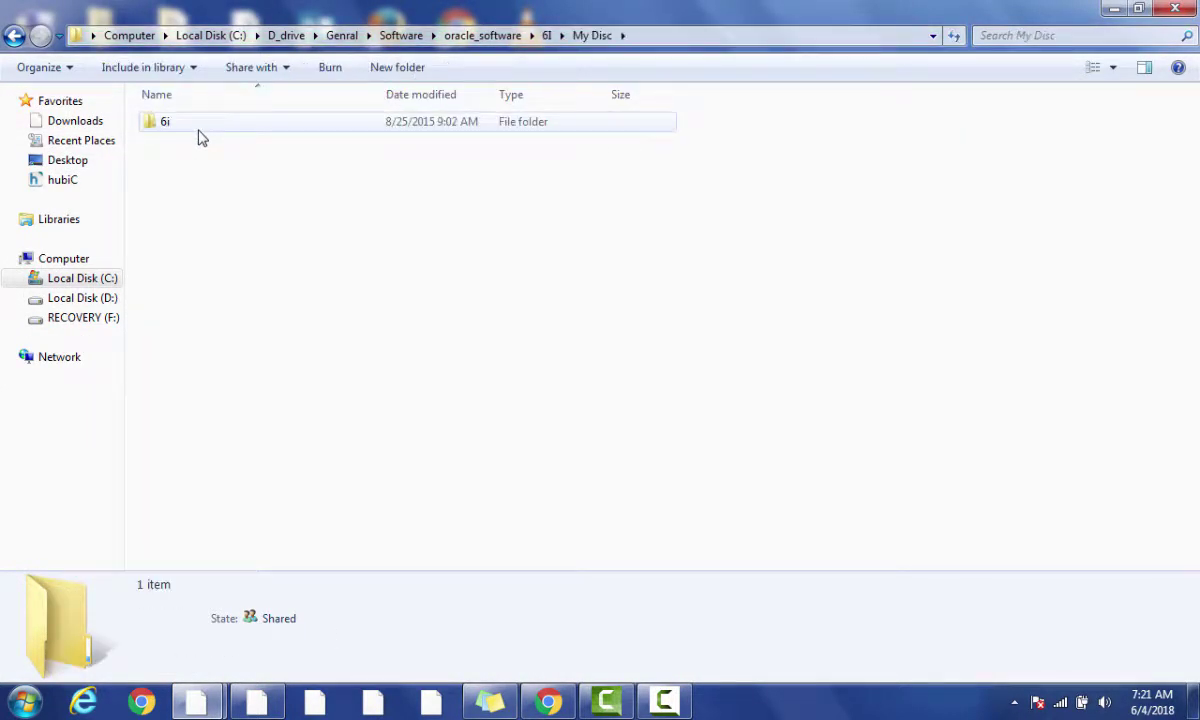
double_click(198, 125)
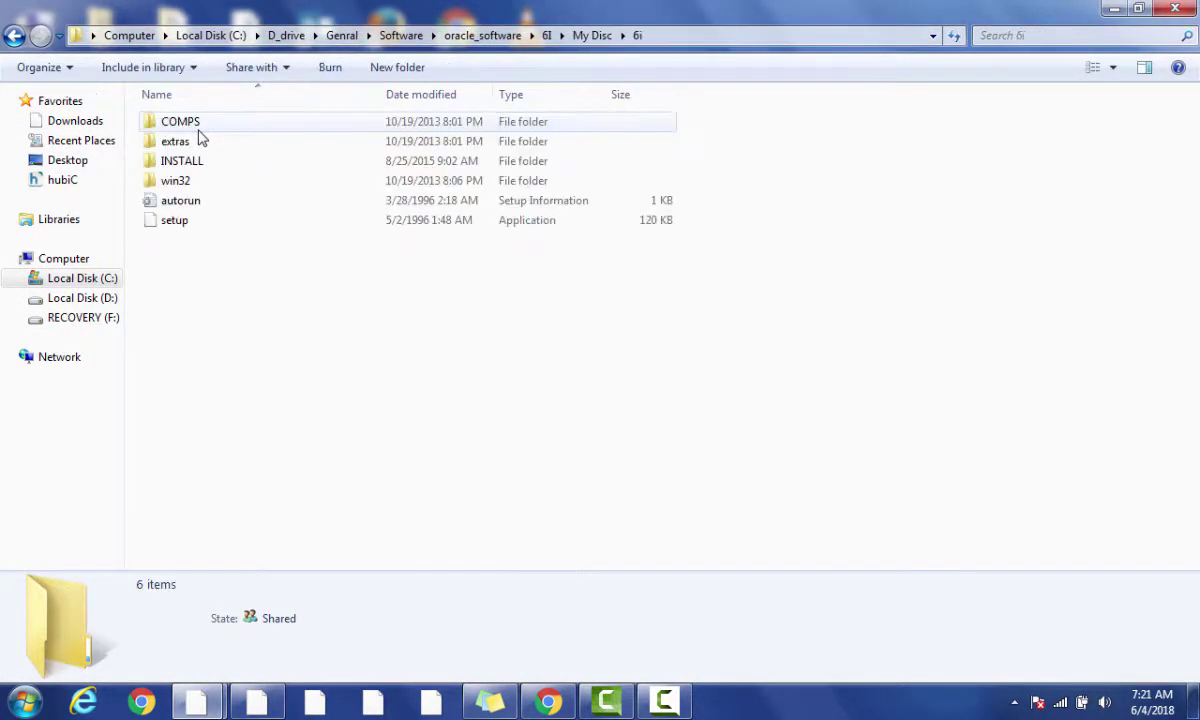
double_click(173, 221)
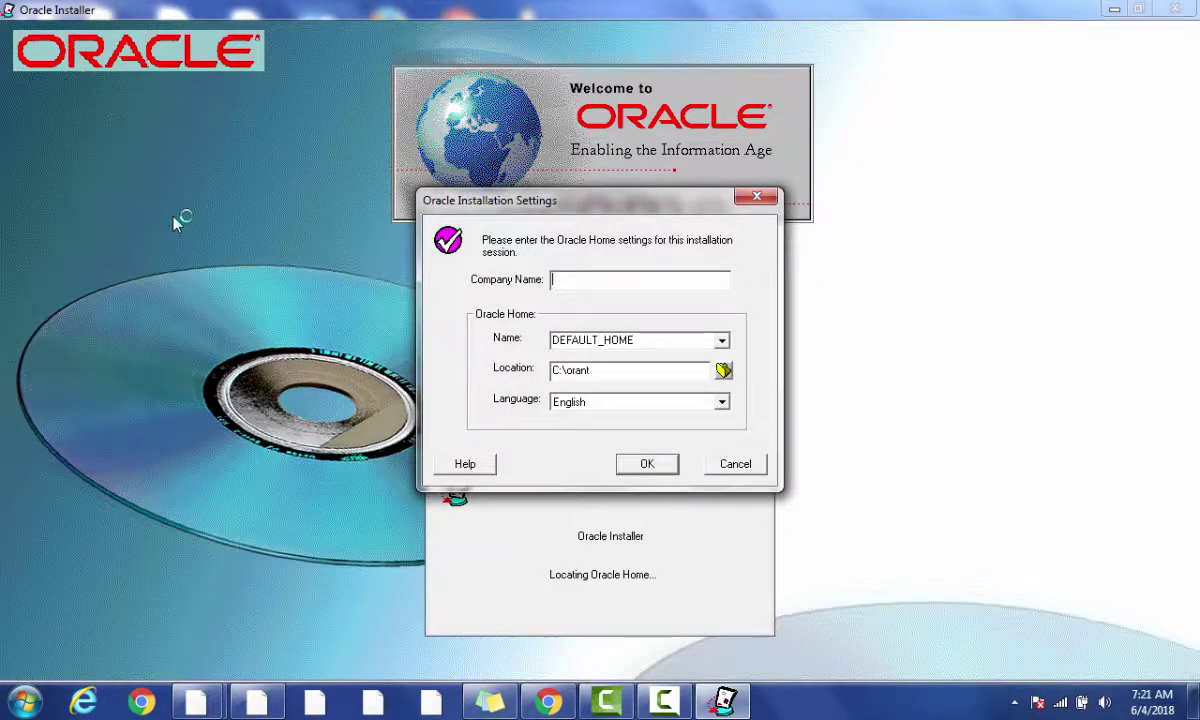
- Enter IBM as the company name, set the Oracle Home location to D:\orant, and accept the installation settings
text(IBM)
key(Tab)
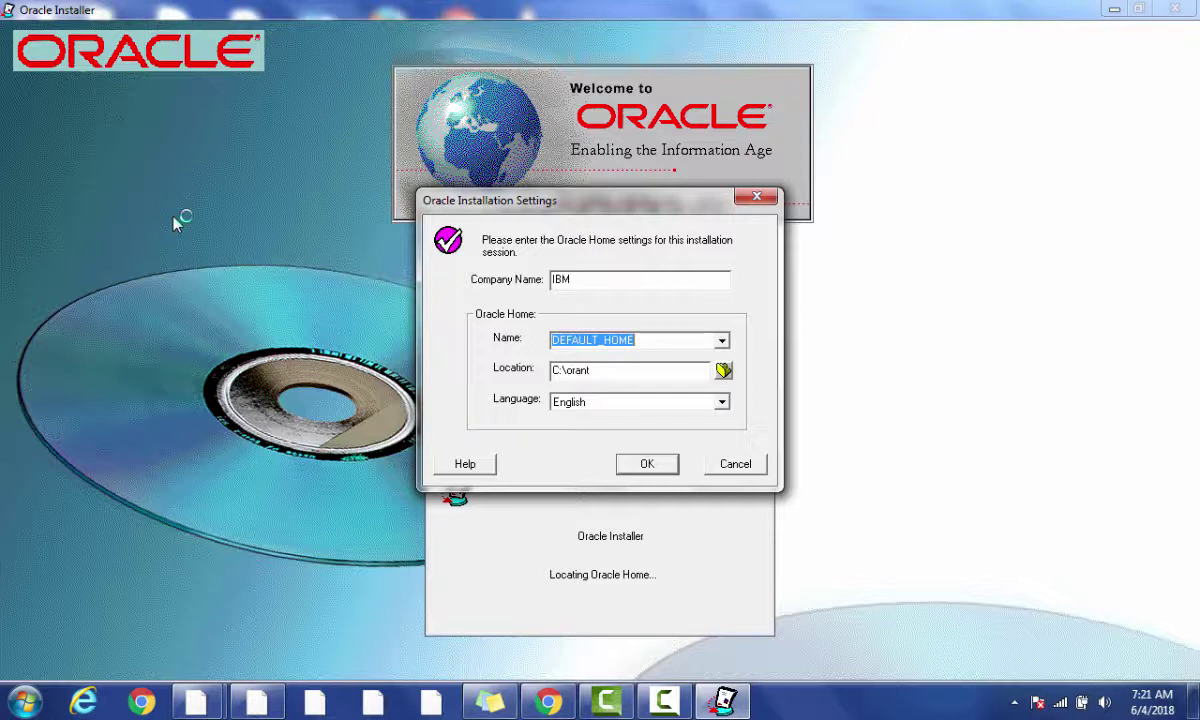
click(558, 372)
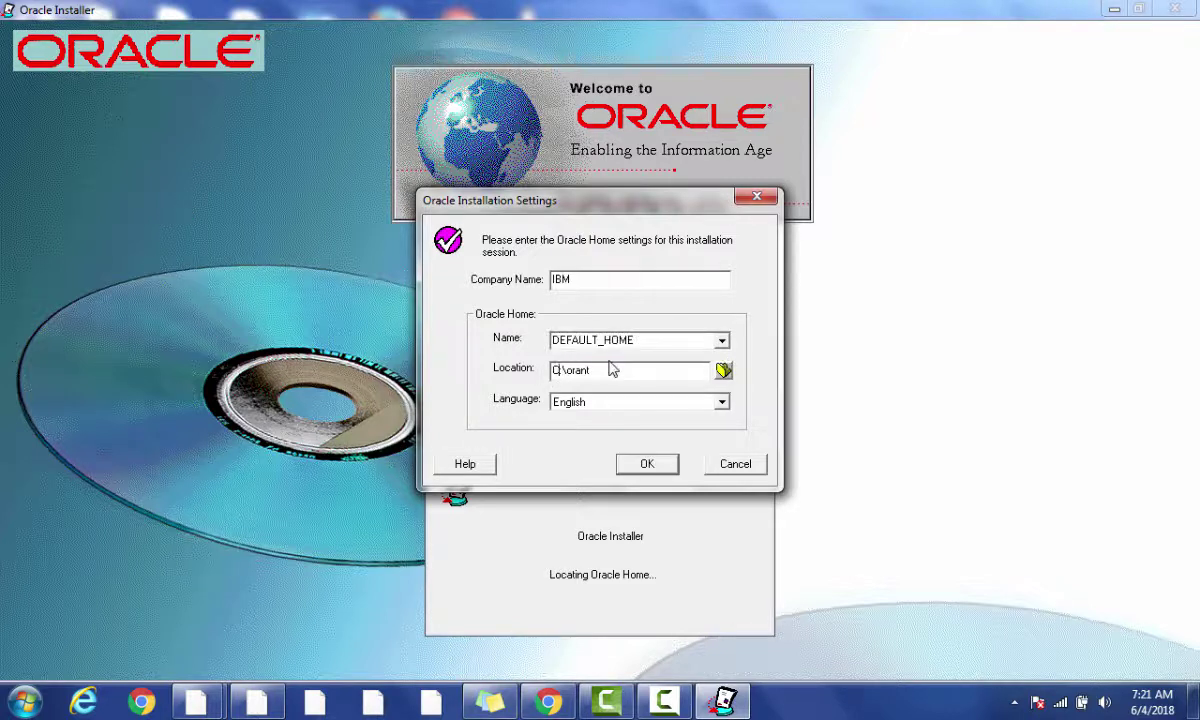
key(BackSpace)
text(D)
click(644, 472)
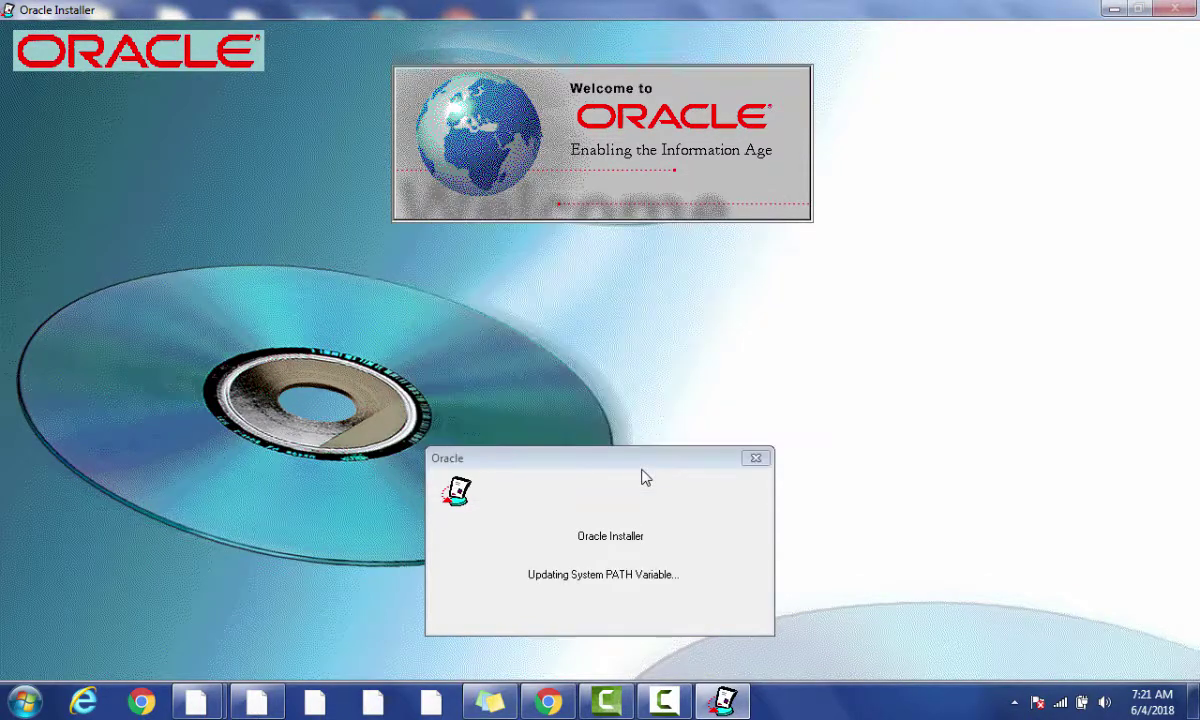
- Accept the Typical installation type and continue to the dependency analysis
click(639, 424)
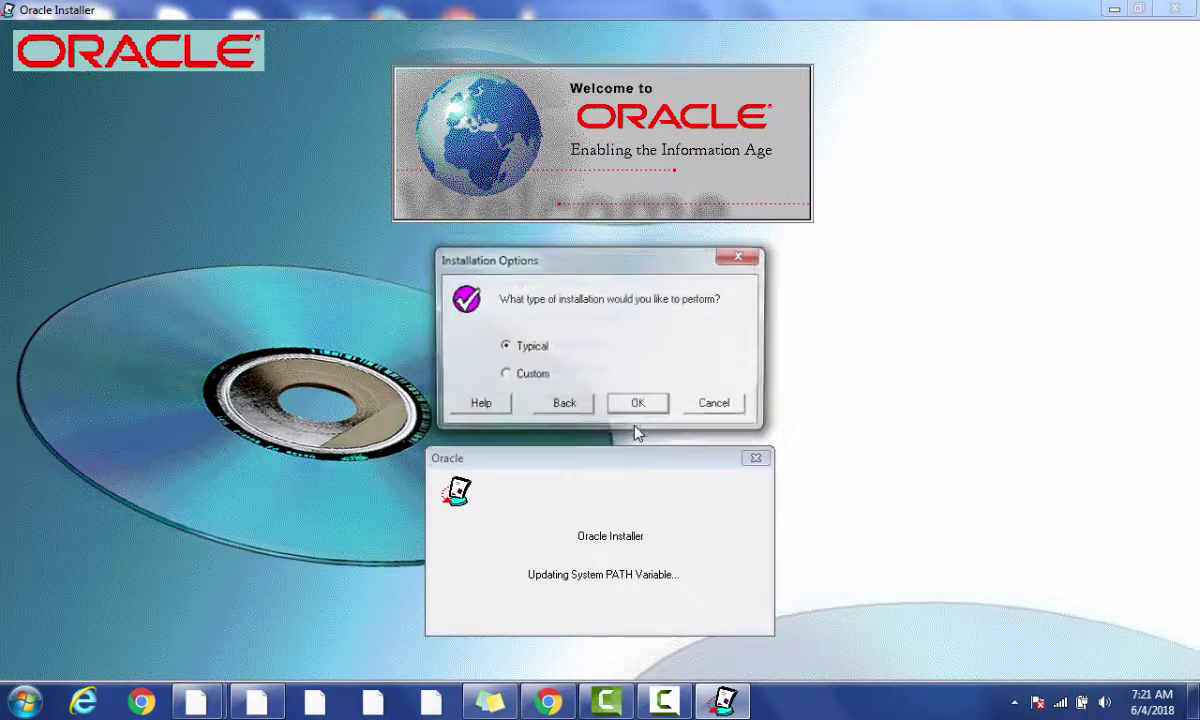
click(641, 405)
click(641, 405)
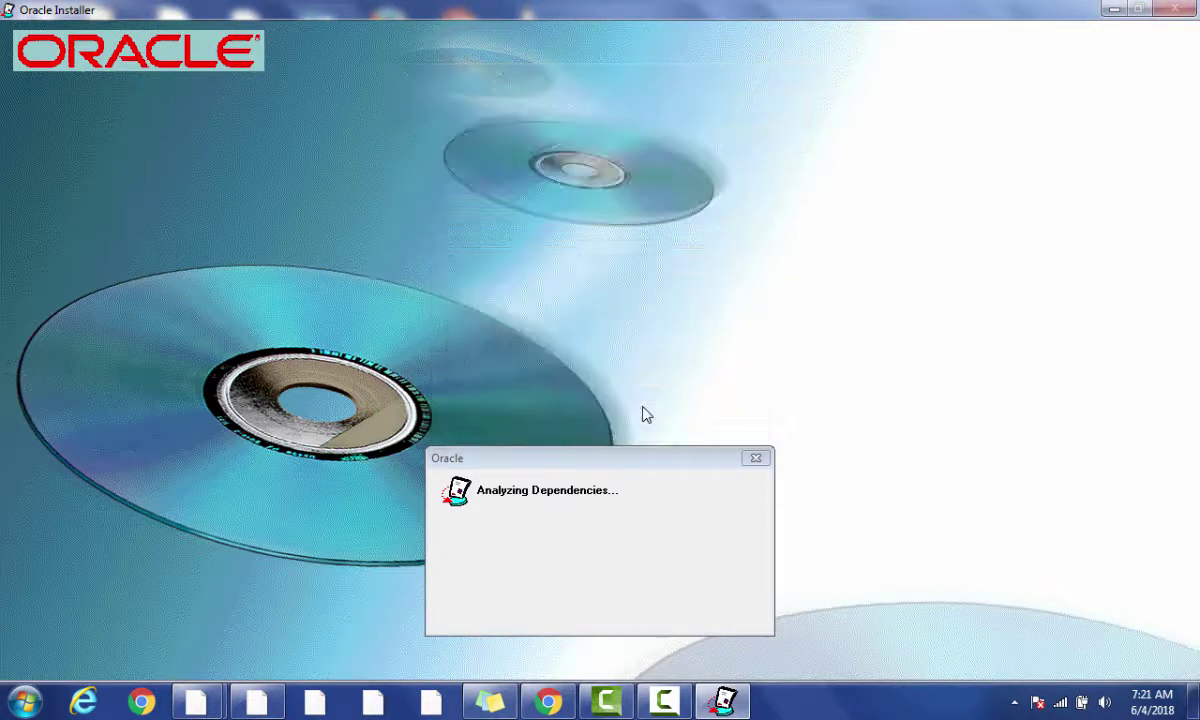
click(669, 433)
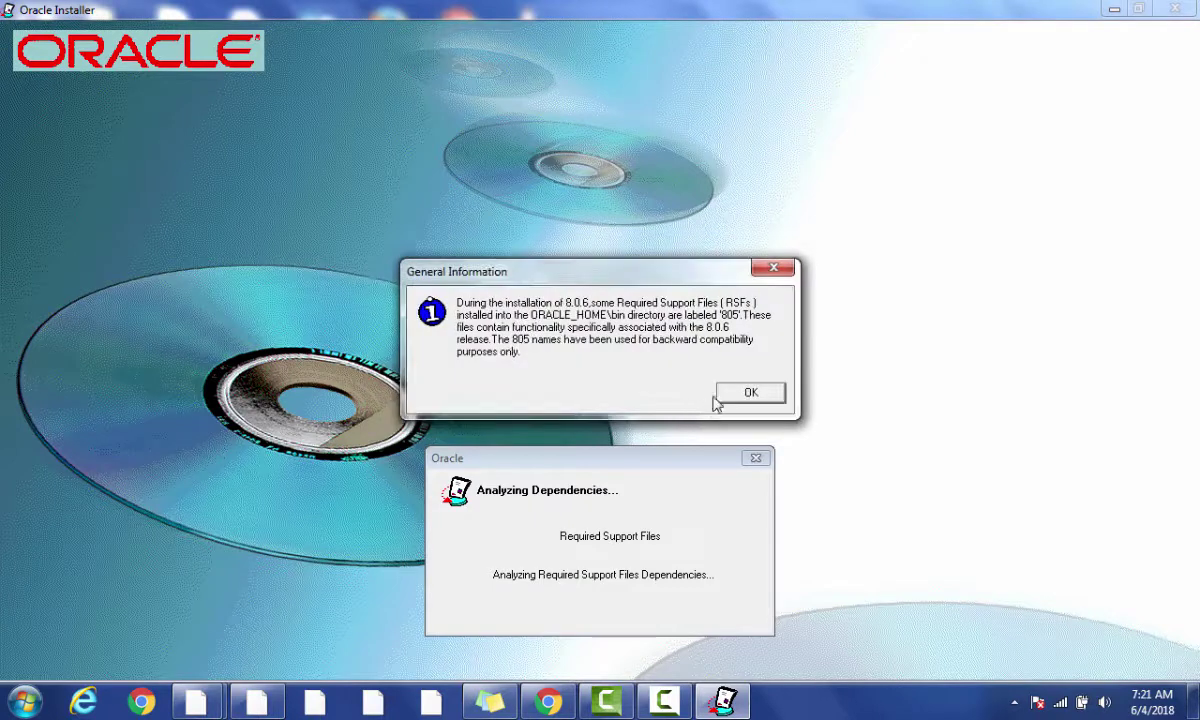
- Acknowledge the notices about Required Support Files and Oracle Webforms, and continue installing the other selected products
click(723, 394)
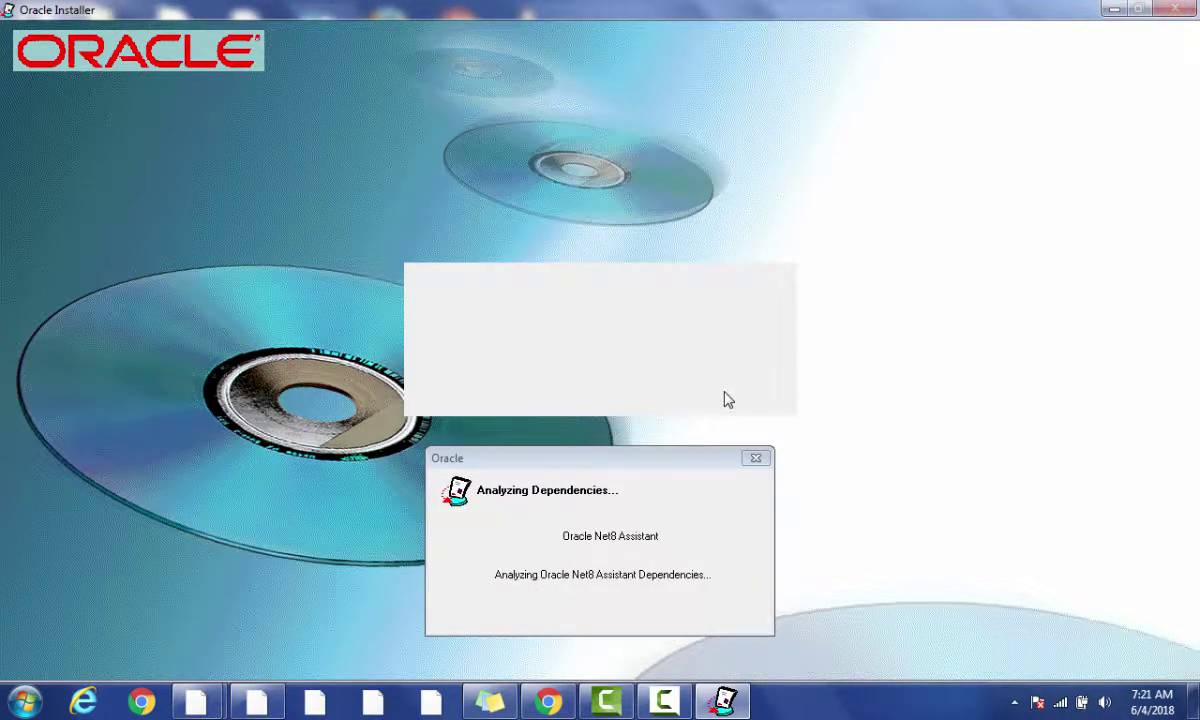
click(683, 393)
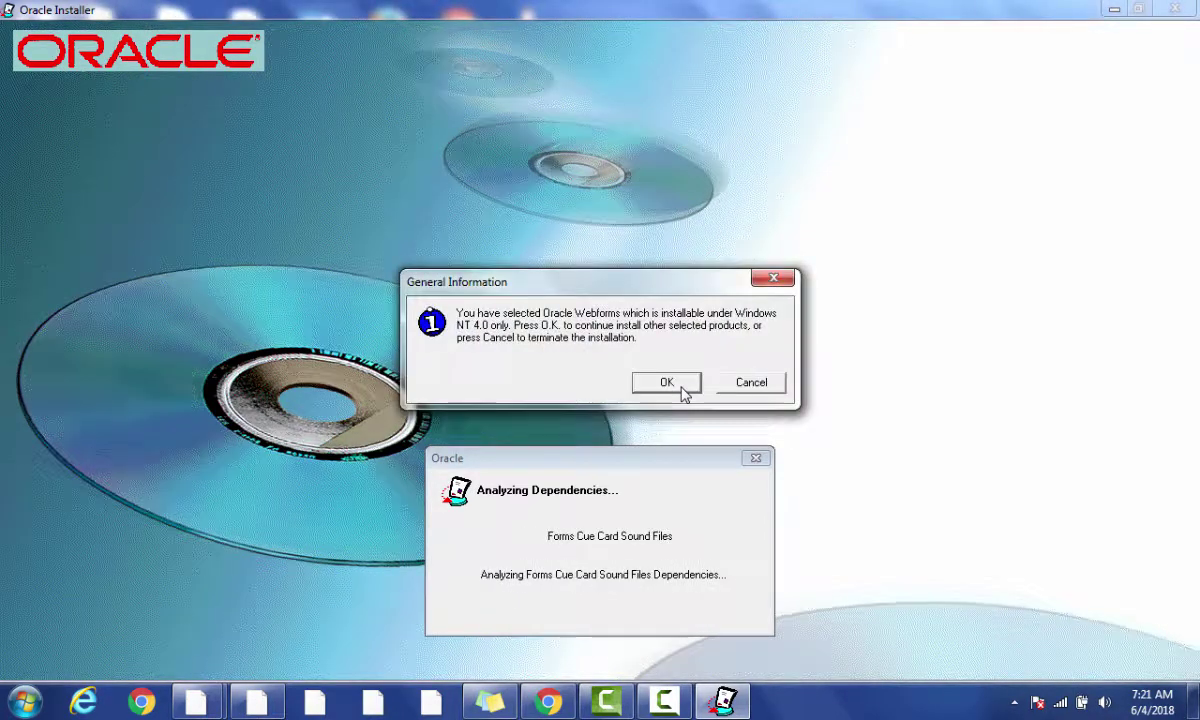
click(667, 383)
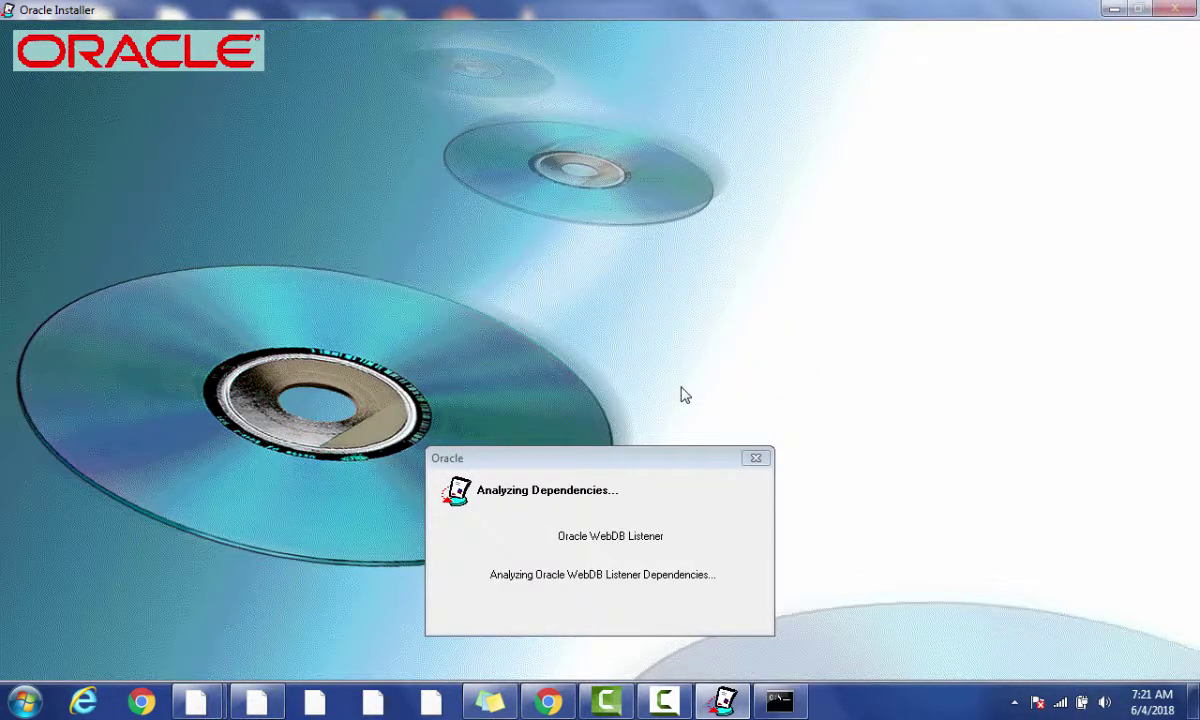
click(642, 434)
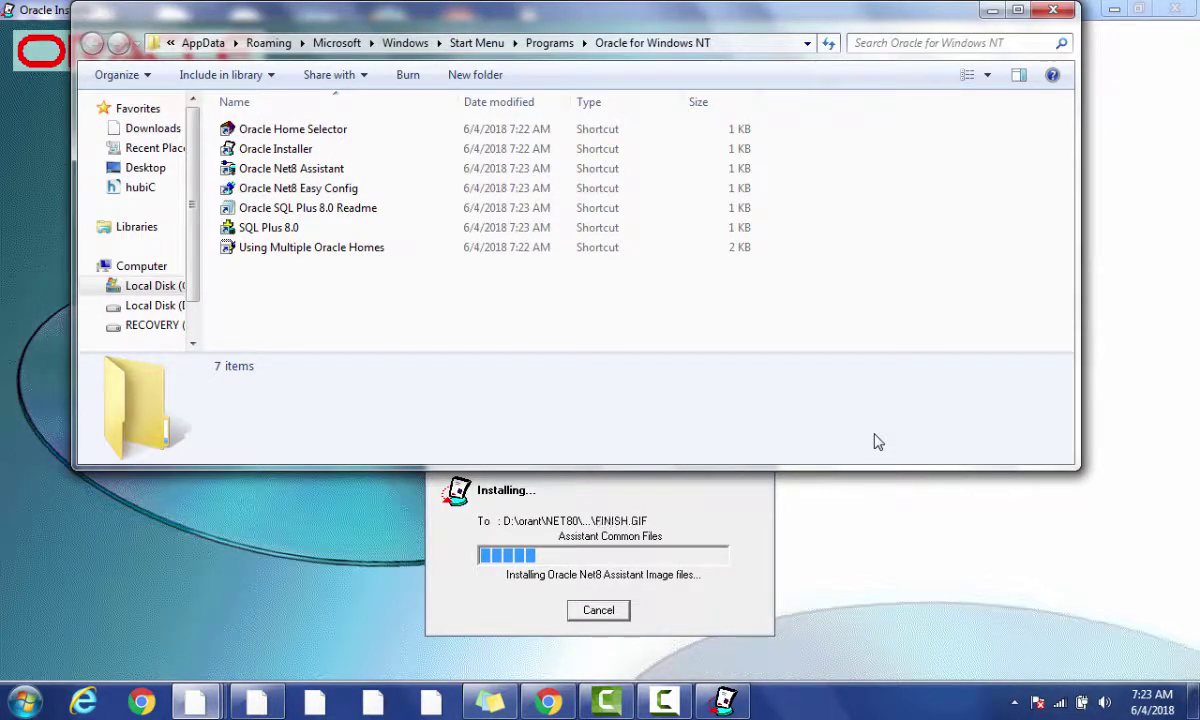
- Minimize the Oracle for Windows NT and Oracle Forms & Reports 6i folder windows opened during installation
click(992, 10)
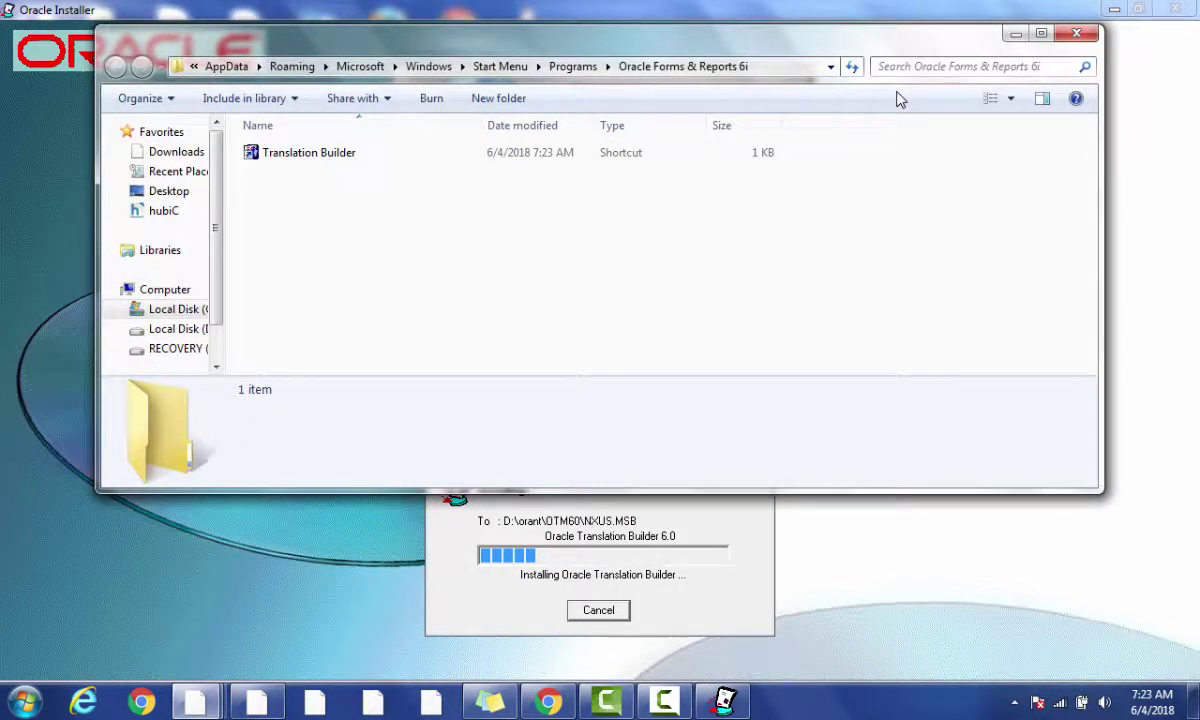
click(1014, 38)
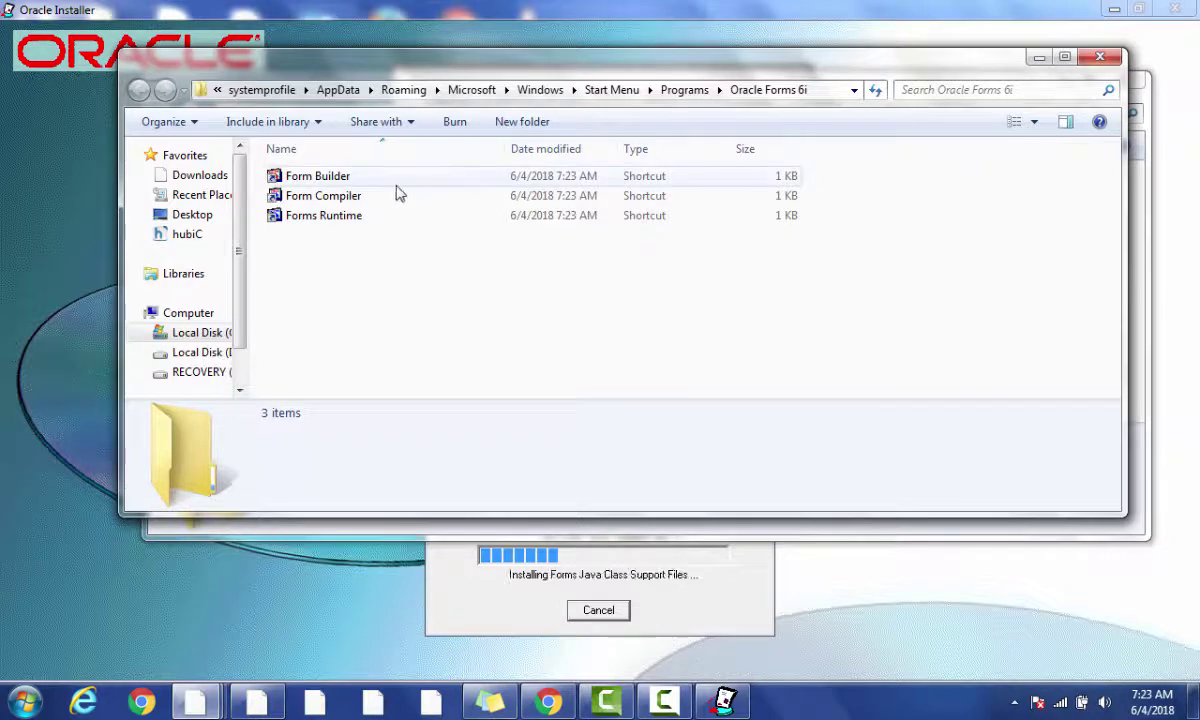
click(322, 180)
right_click(326, 181)
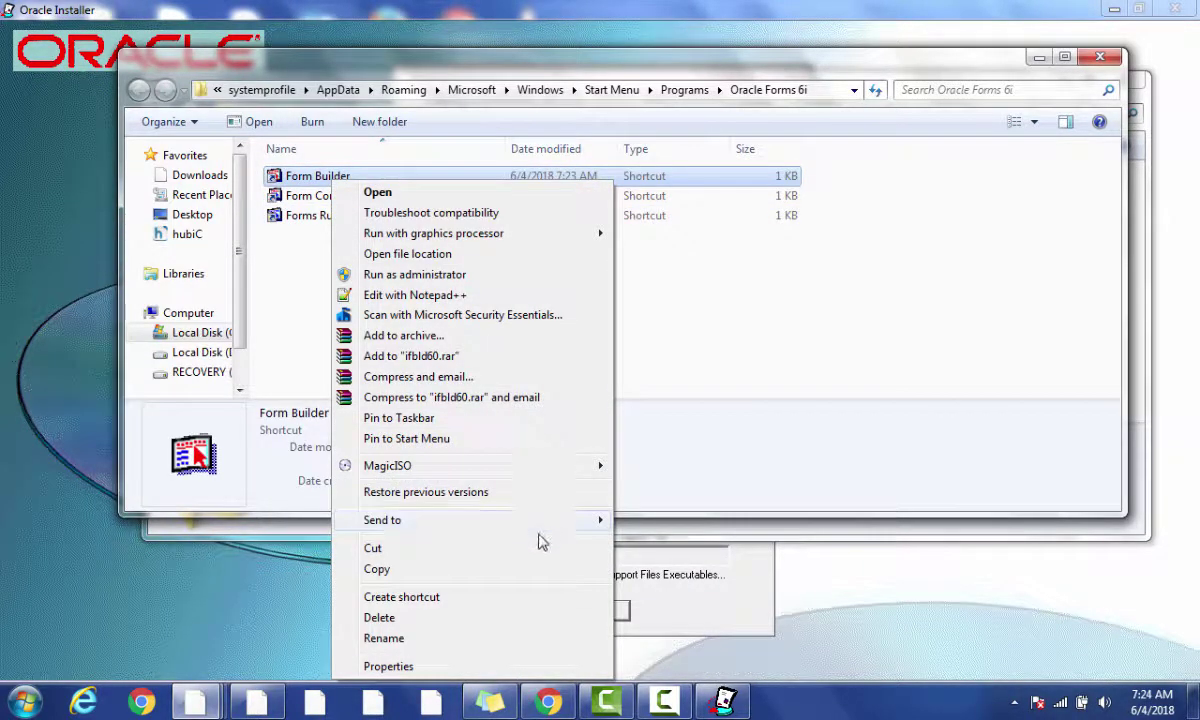
mouse_move(571, 528)
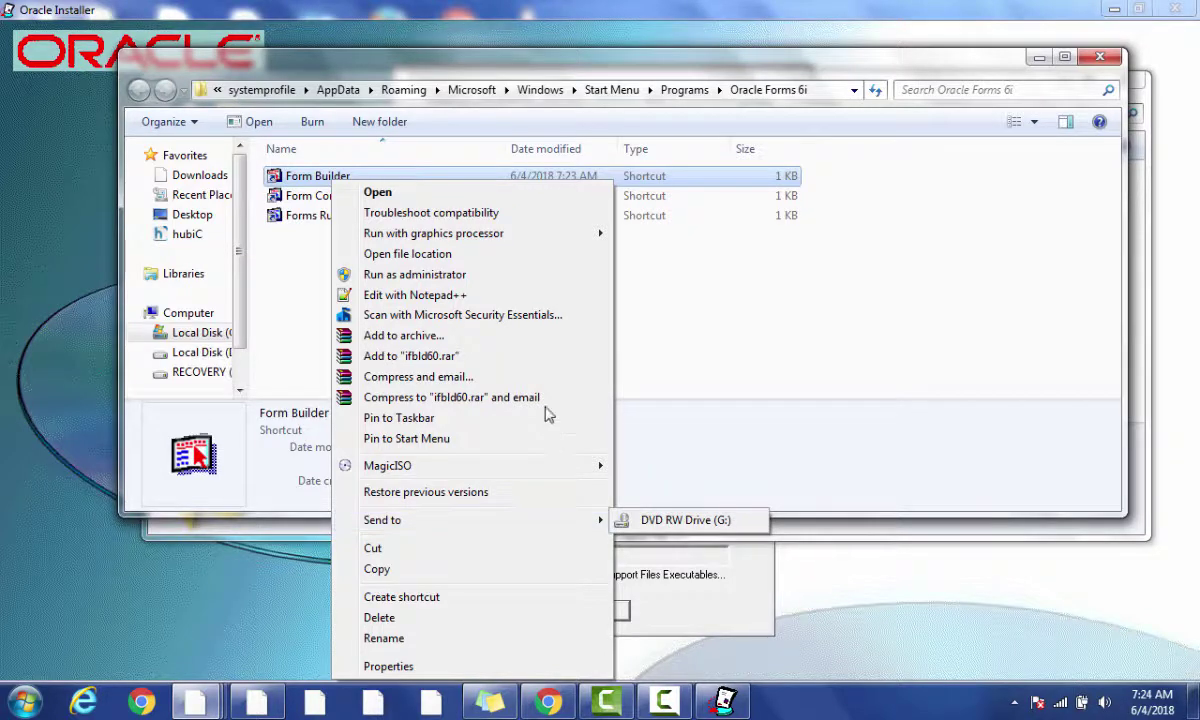
click(729, 316)
click(335, 178)
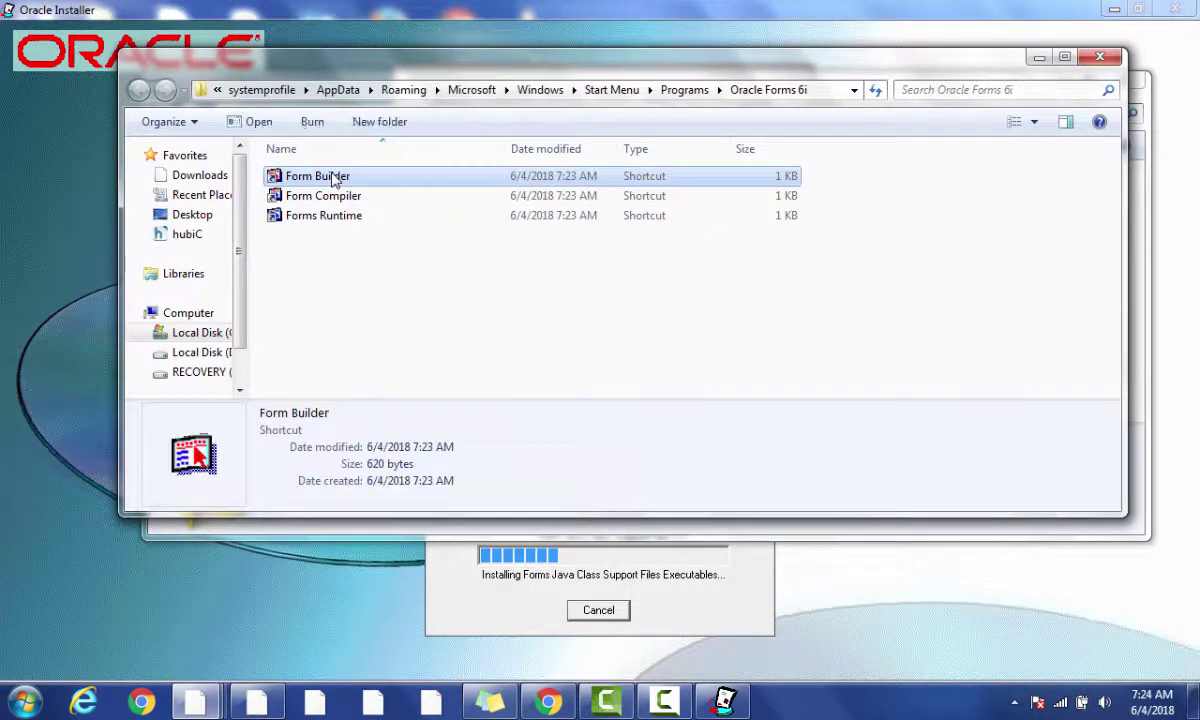
right_click(334, 177)
mouse_move(556, 522)
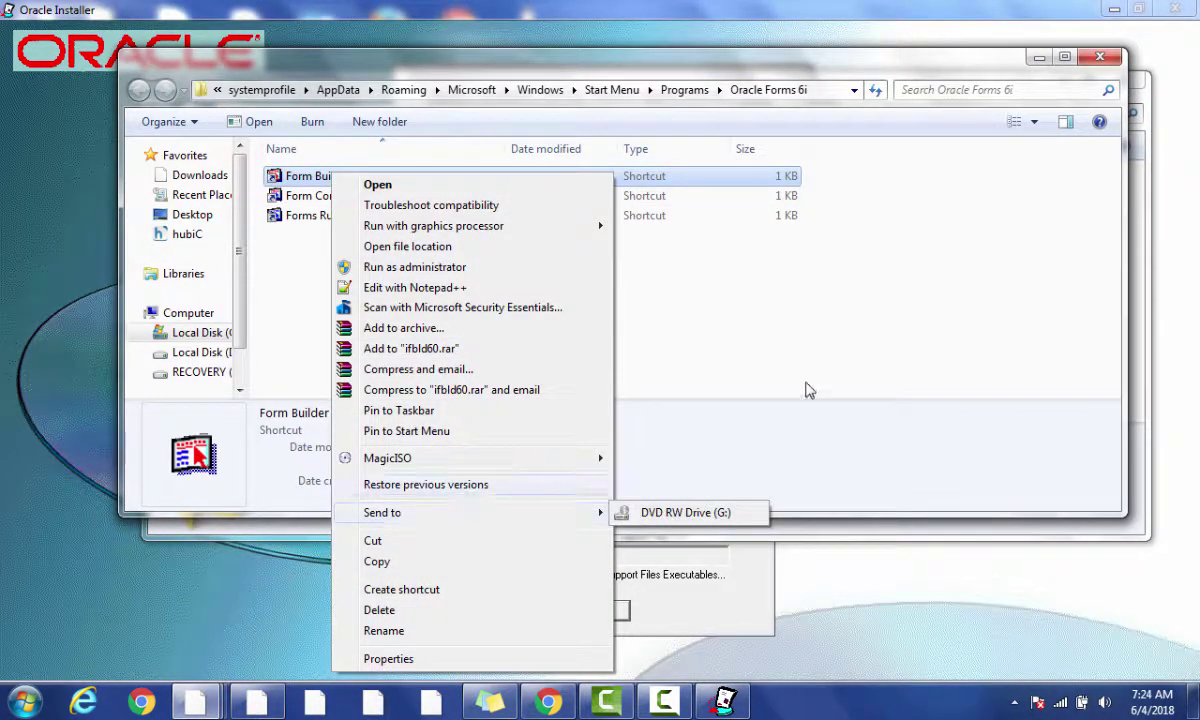
click(790, 330)
- Close the Oracle Forms 6i, Oracle Forms 6i Admin, Programs and Oracle Developer 60 folder windows as installation runs
click(1096, 62)
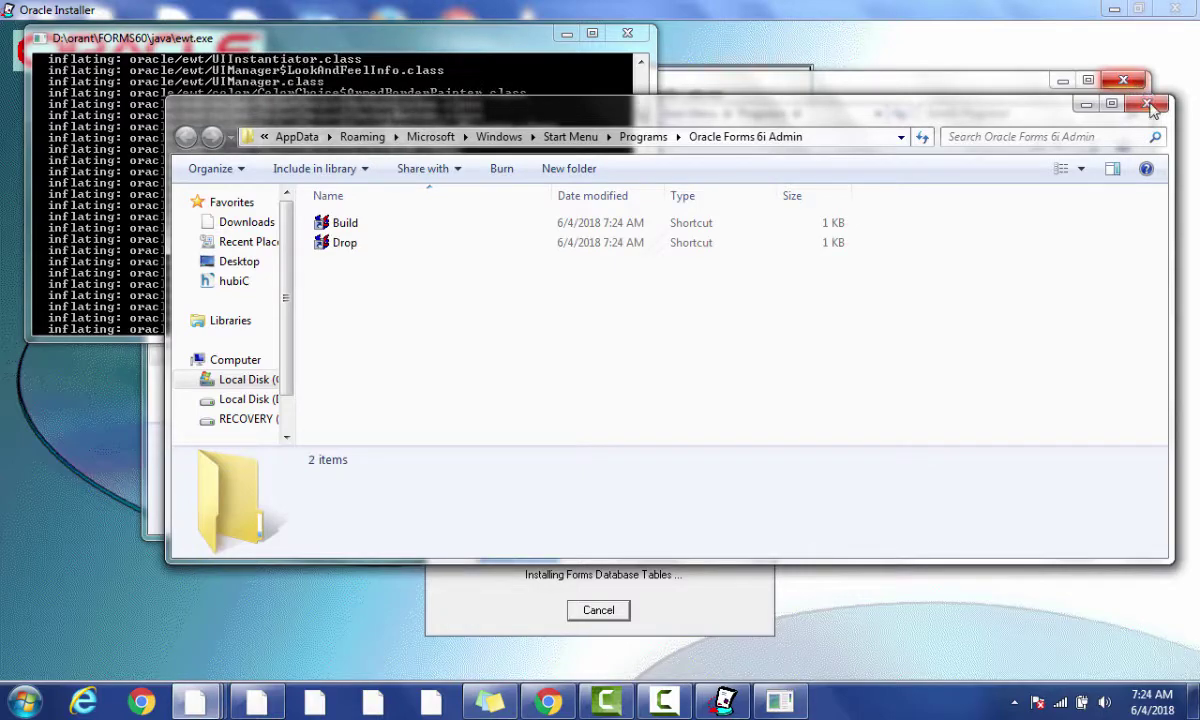
click(1147, 104)
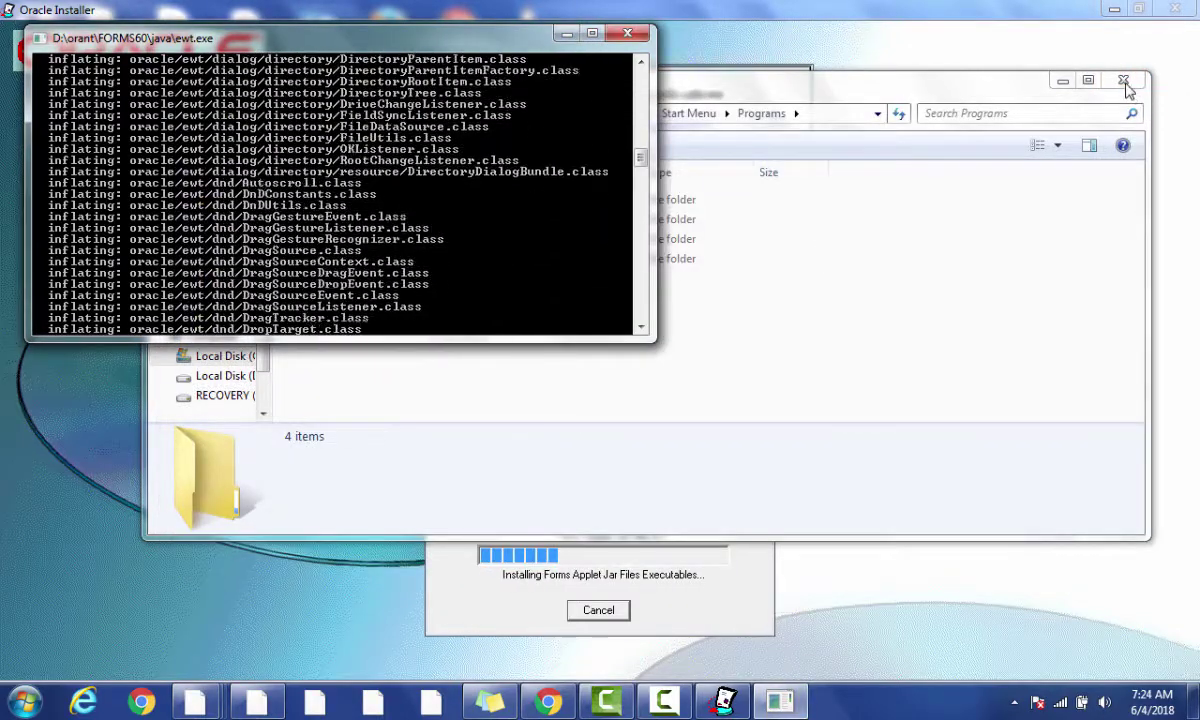
click(1124, 81)
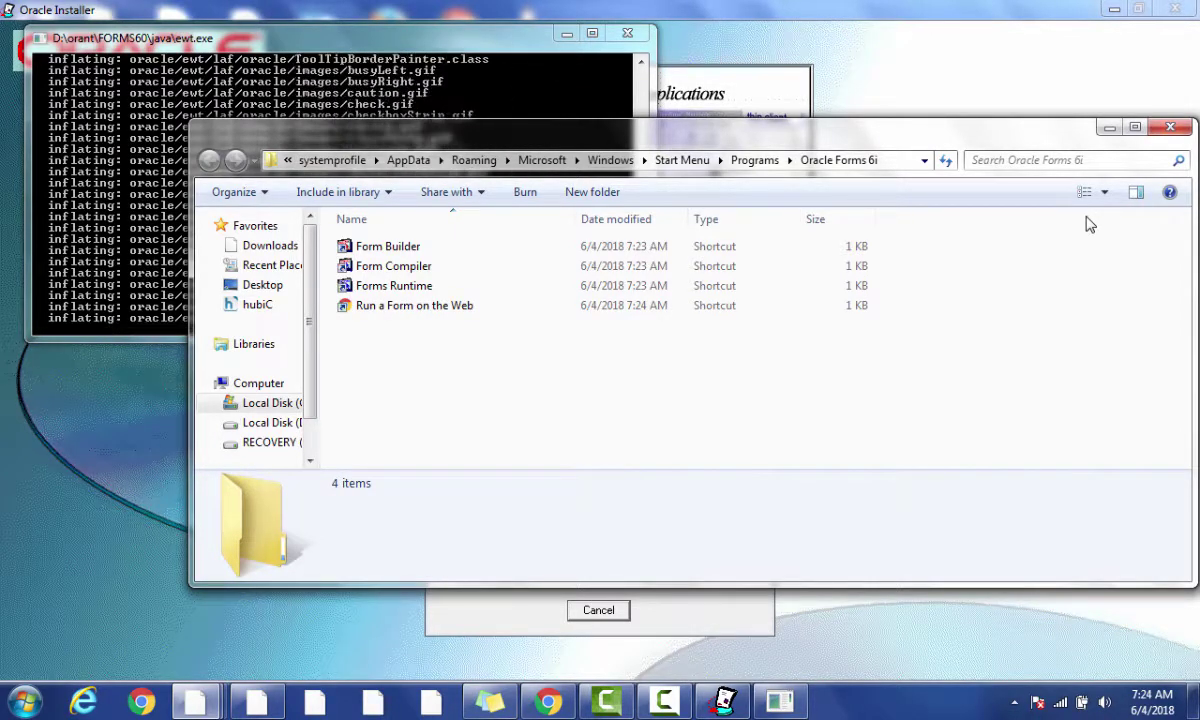
click(1168, 128)
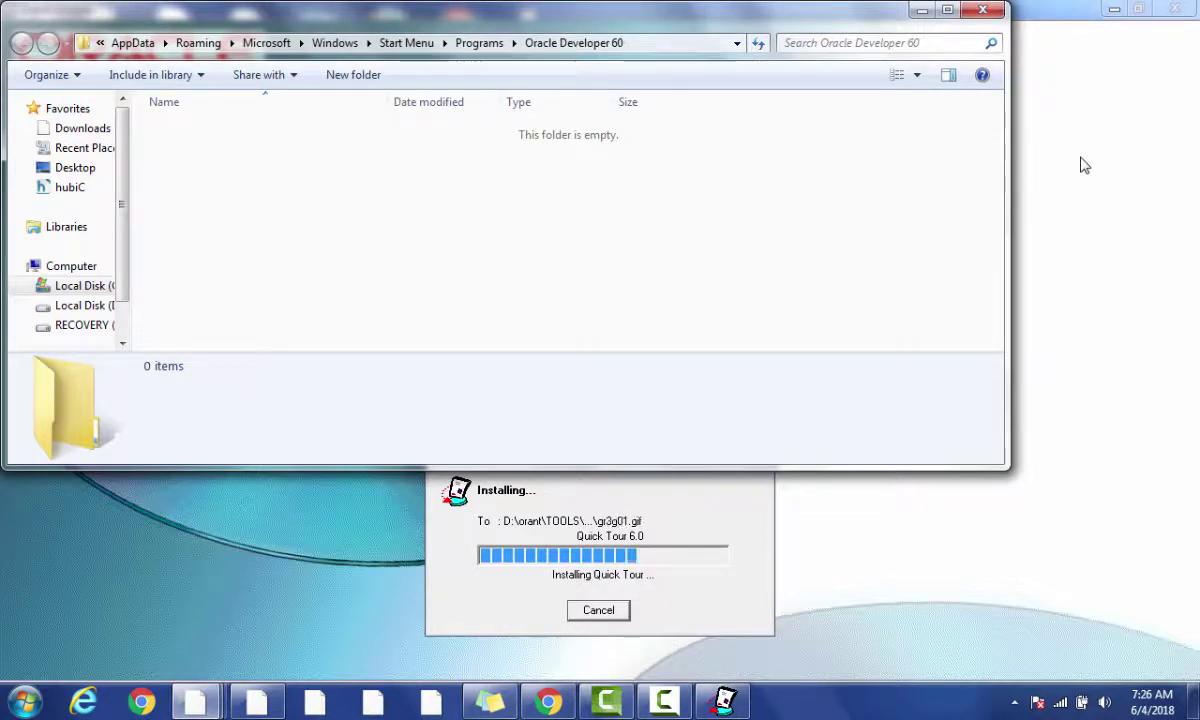
click(978, 12)
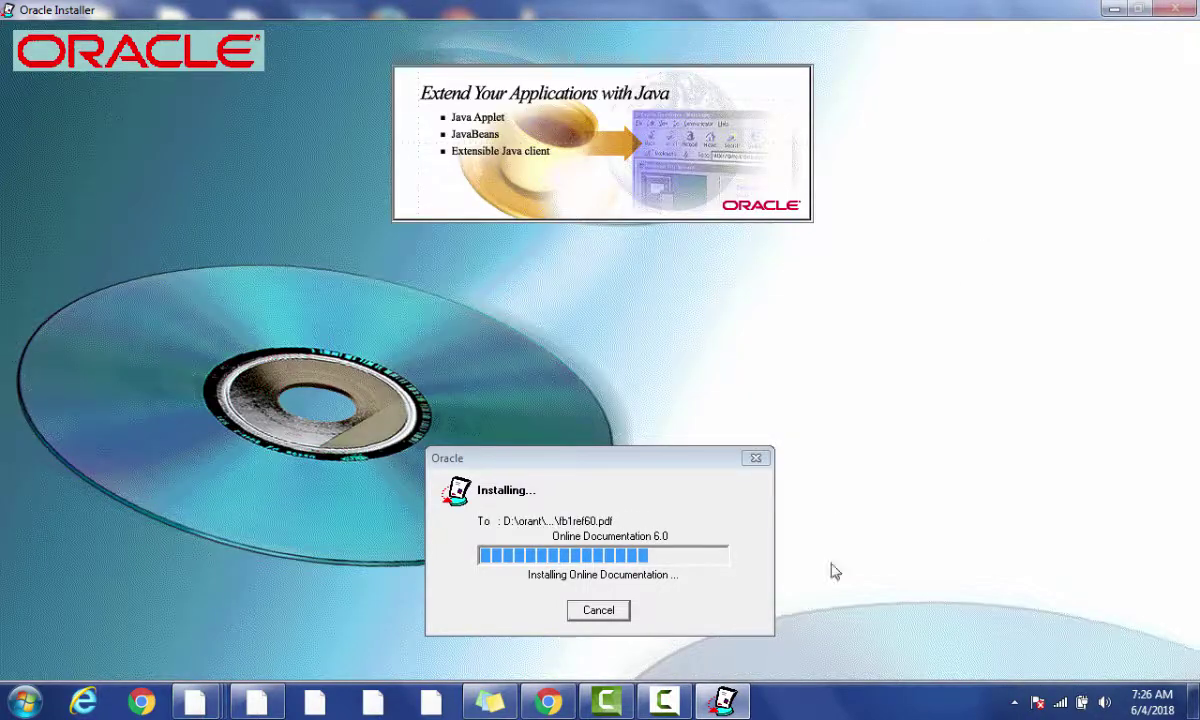
click(658, 703)
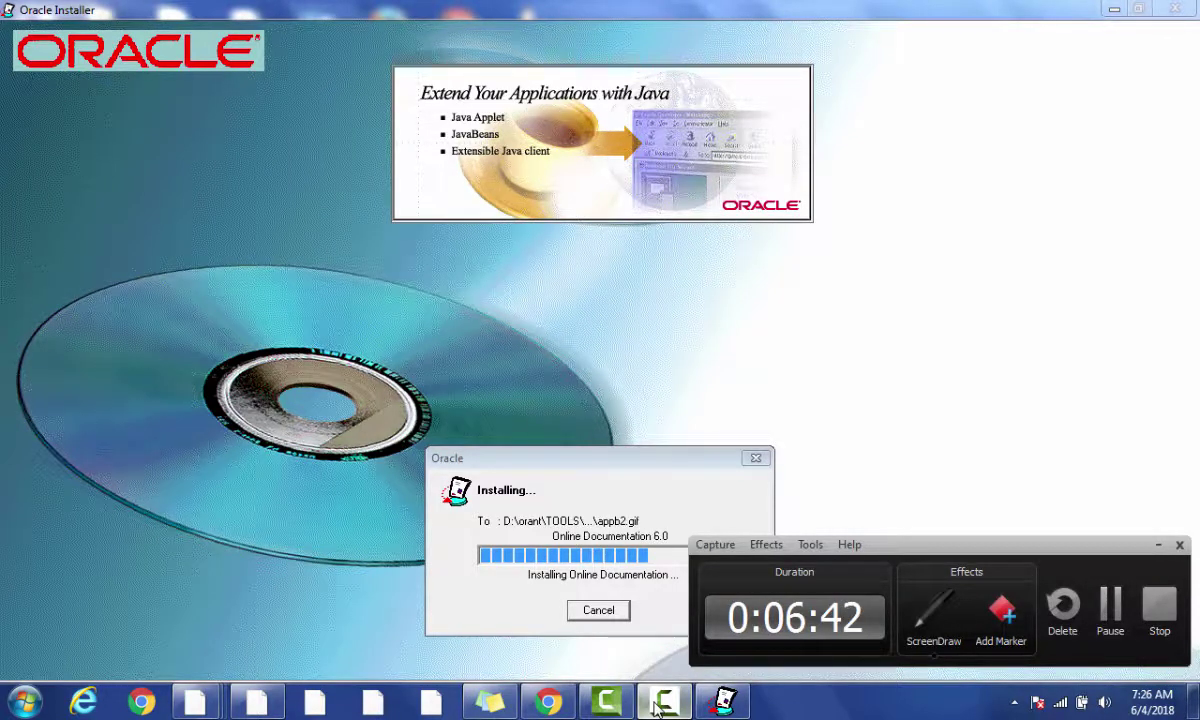
click(658, 703)
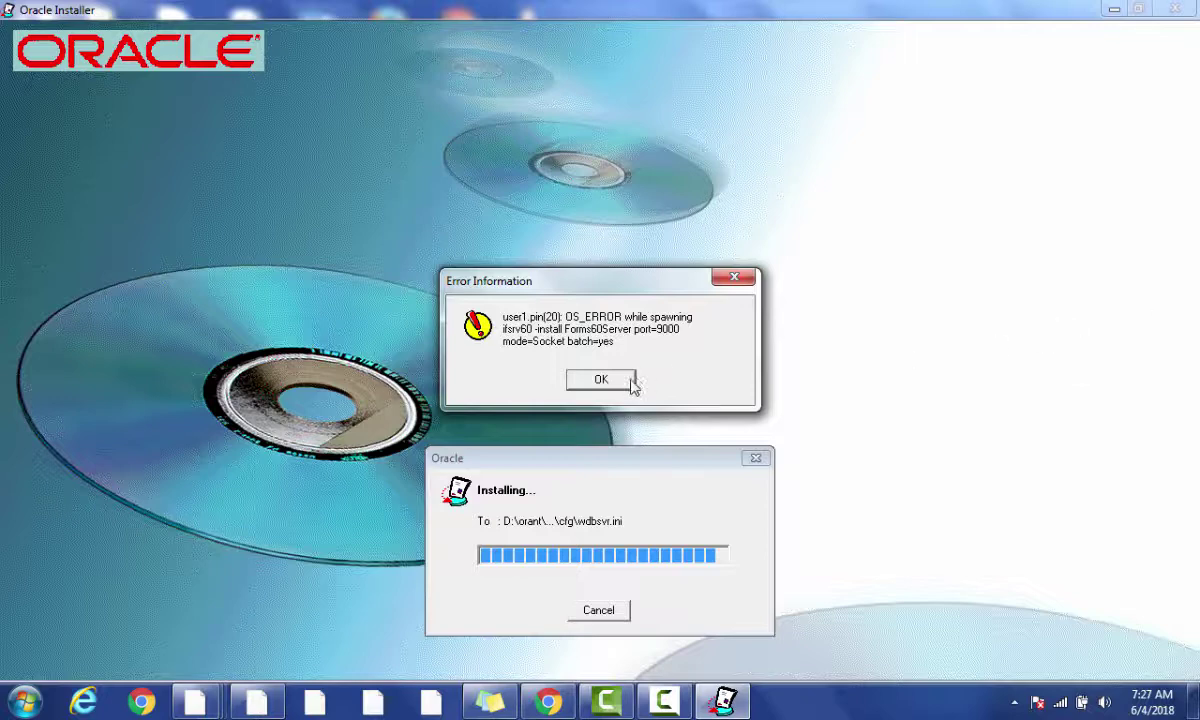
- Dismiss the installer's OS_ERROR message about spawning the Forms60Server install
click(600, 380)
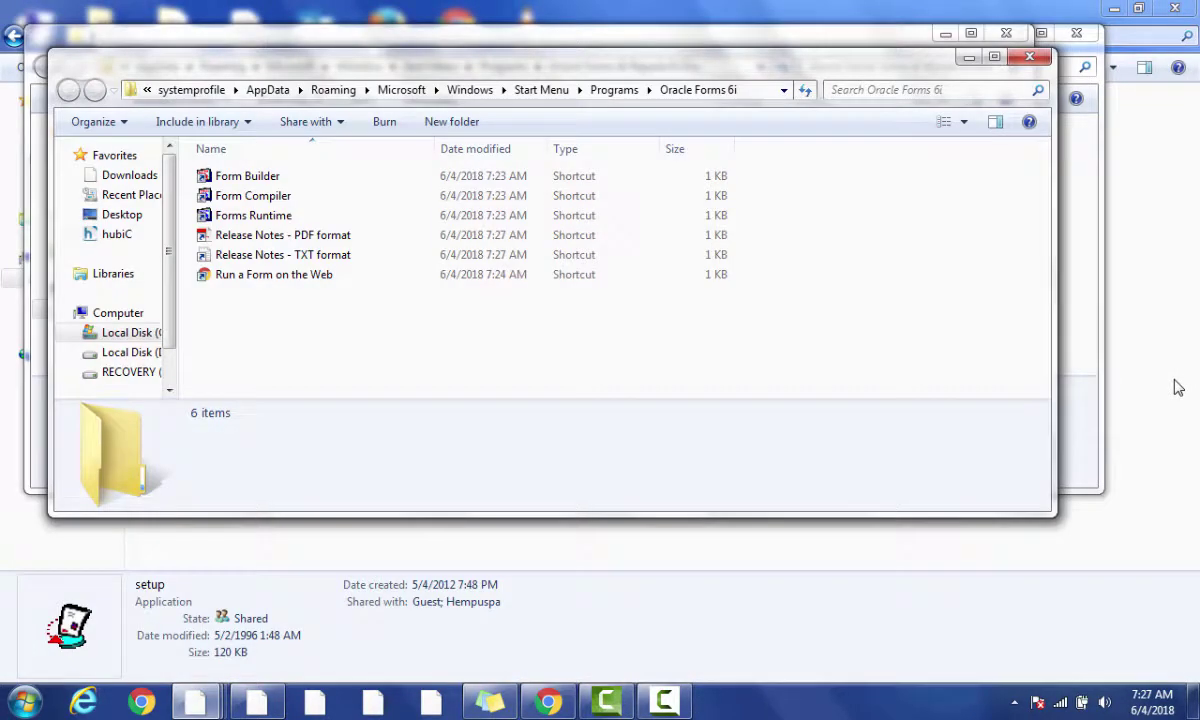
click(272, 180)
right_click(274, 183)
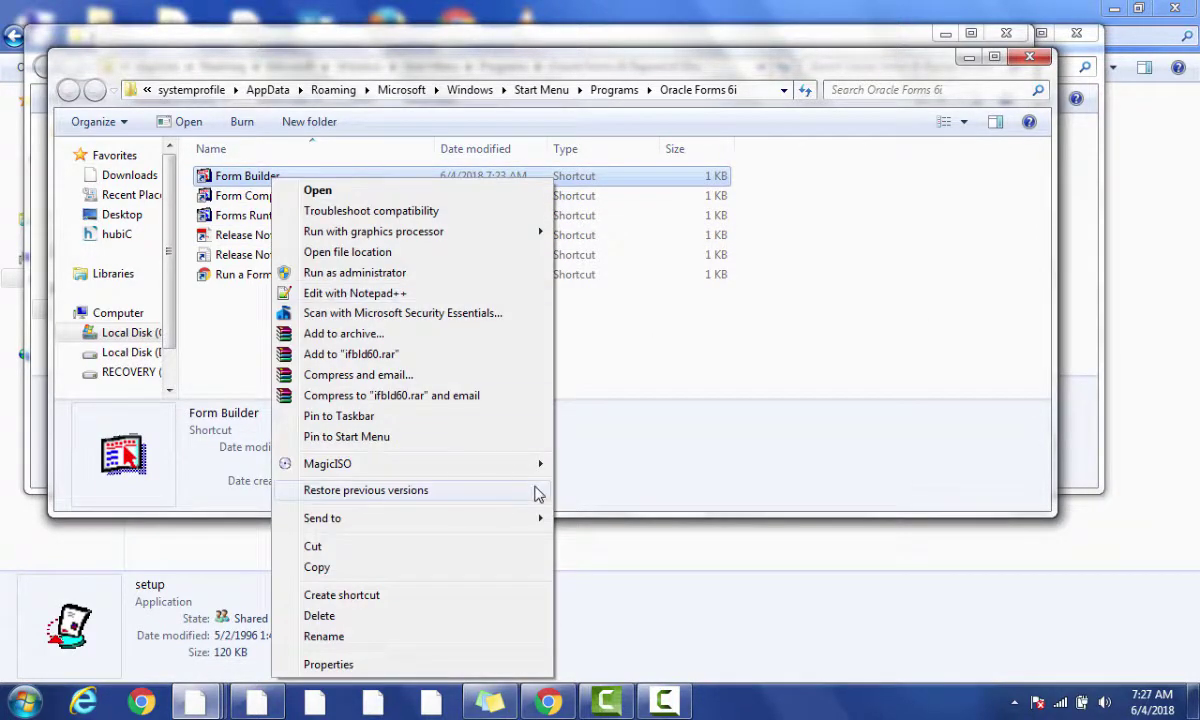
mouse_move(531, 527)
click(667, 473)
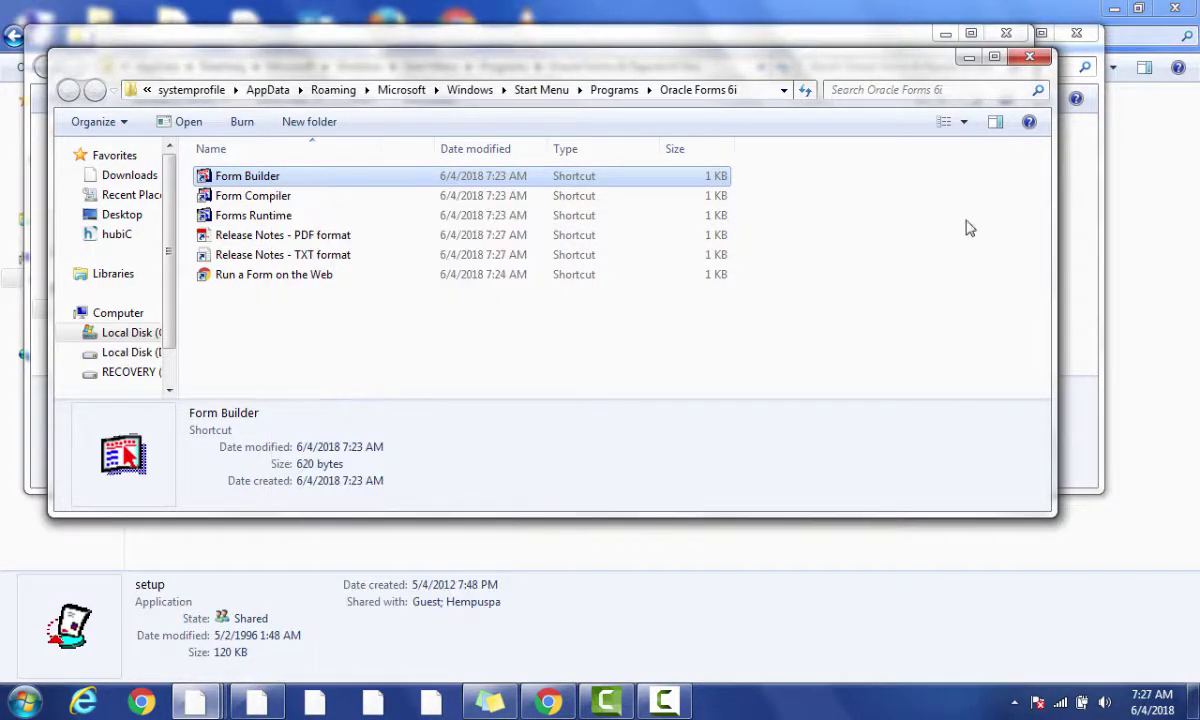
- Close the Oracle Forms 6i, Oracle Forms & Reports 6i Doc and Oracle Forms & Reports 6i folder windows
click(1029, 56)
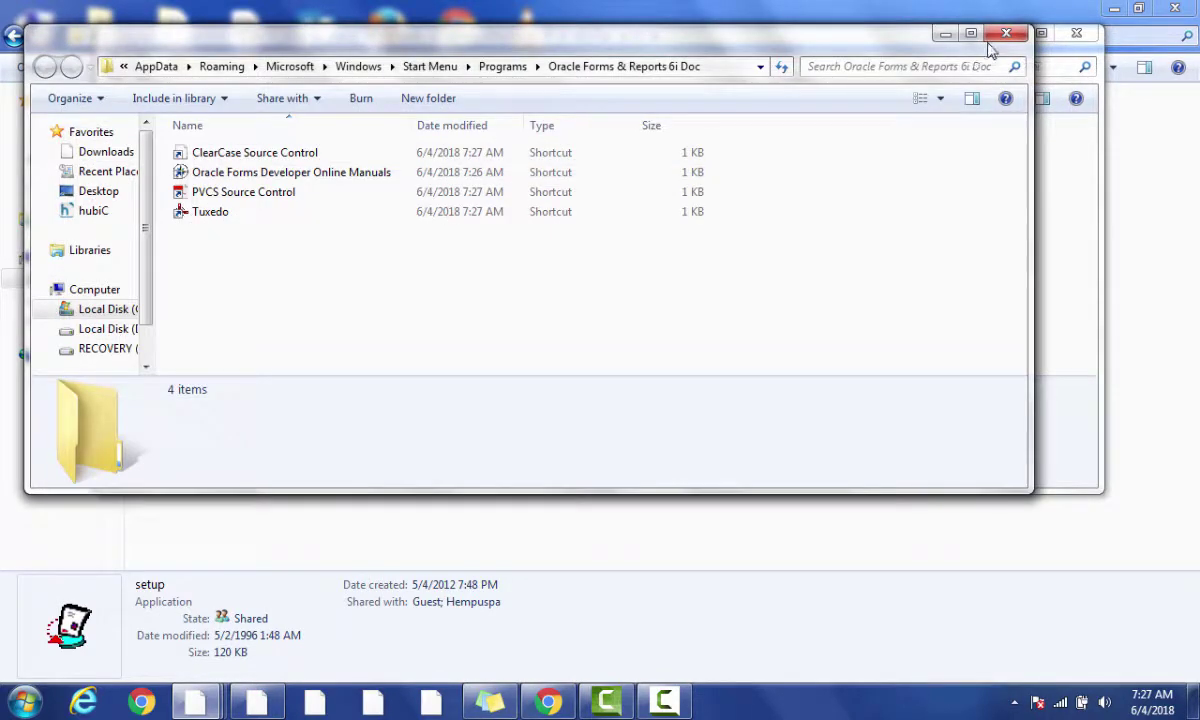
click(1006, 35)
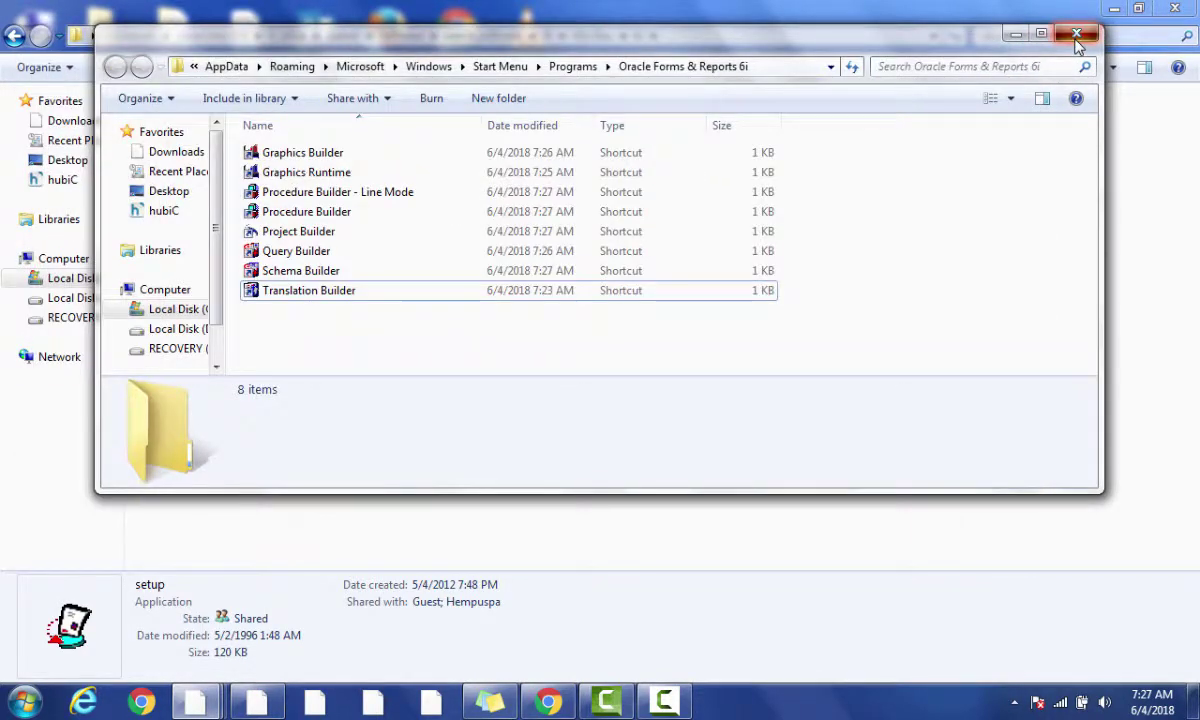
click(1077, 37)
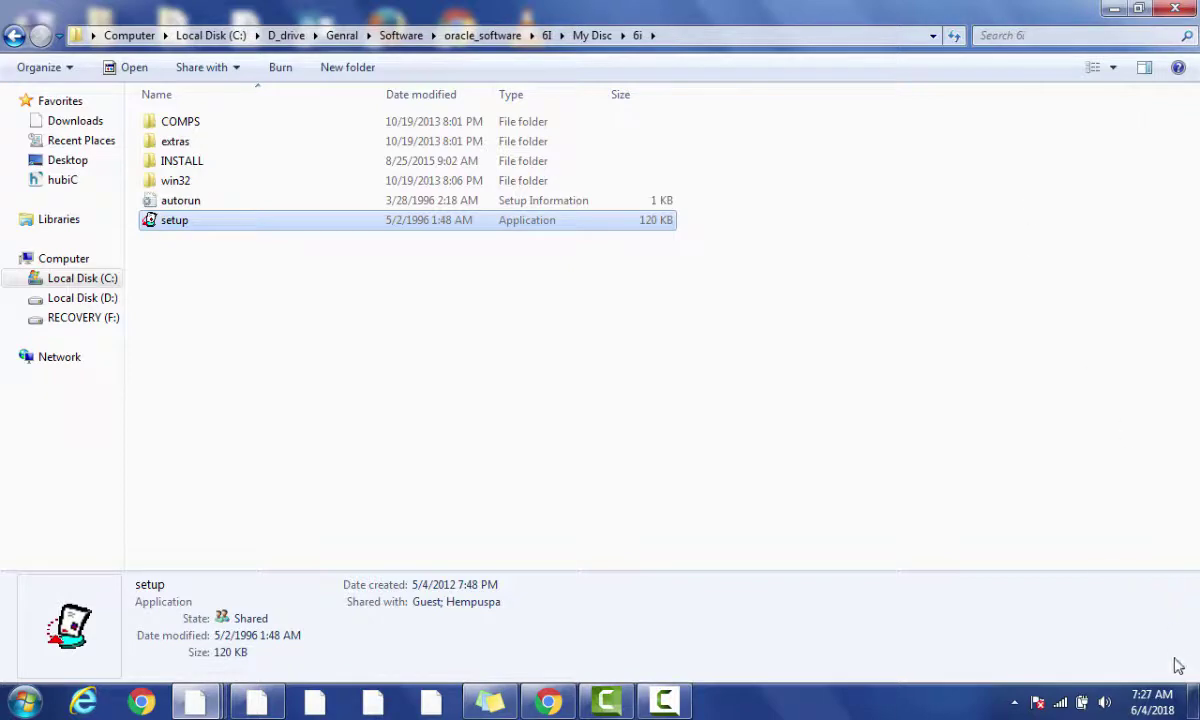
- Show the desktop and browse the installed programs list for the Oracle folders, expanding Oracle Forms 6i
click(1195, 708)
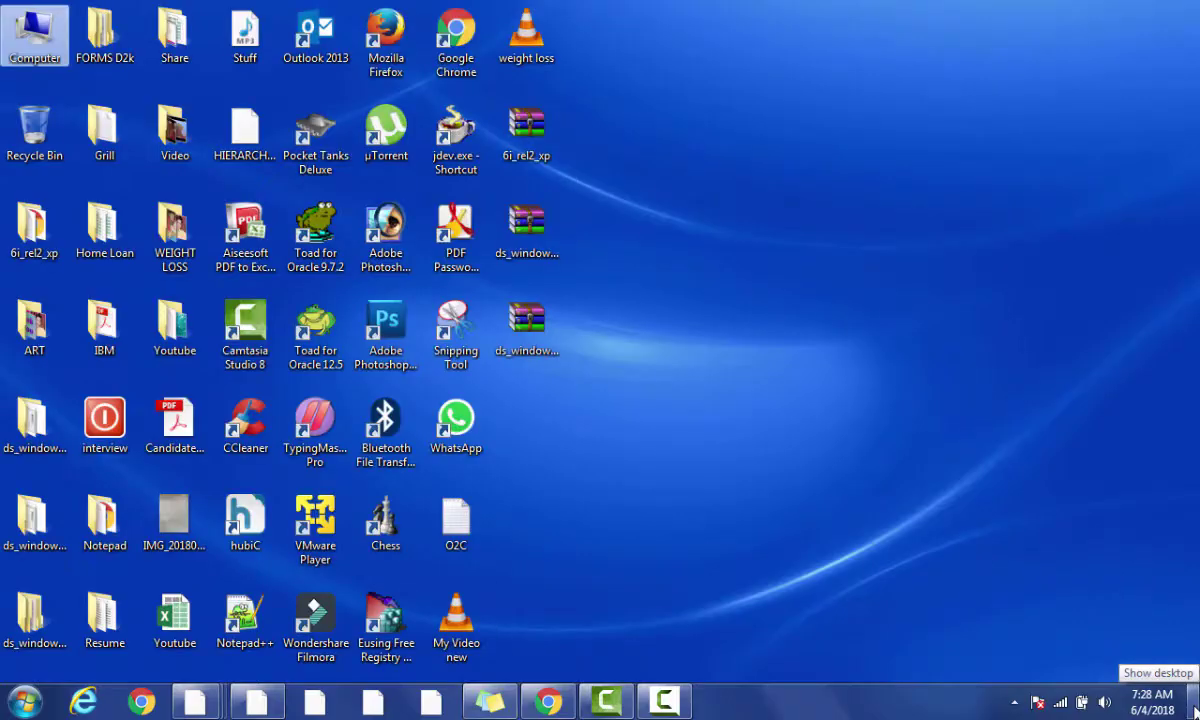
click(25, 700)
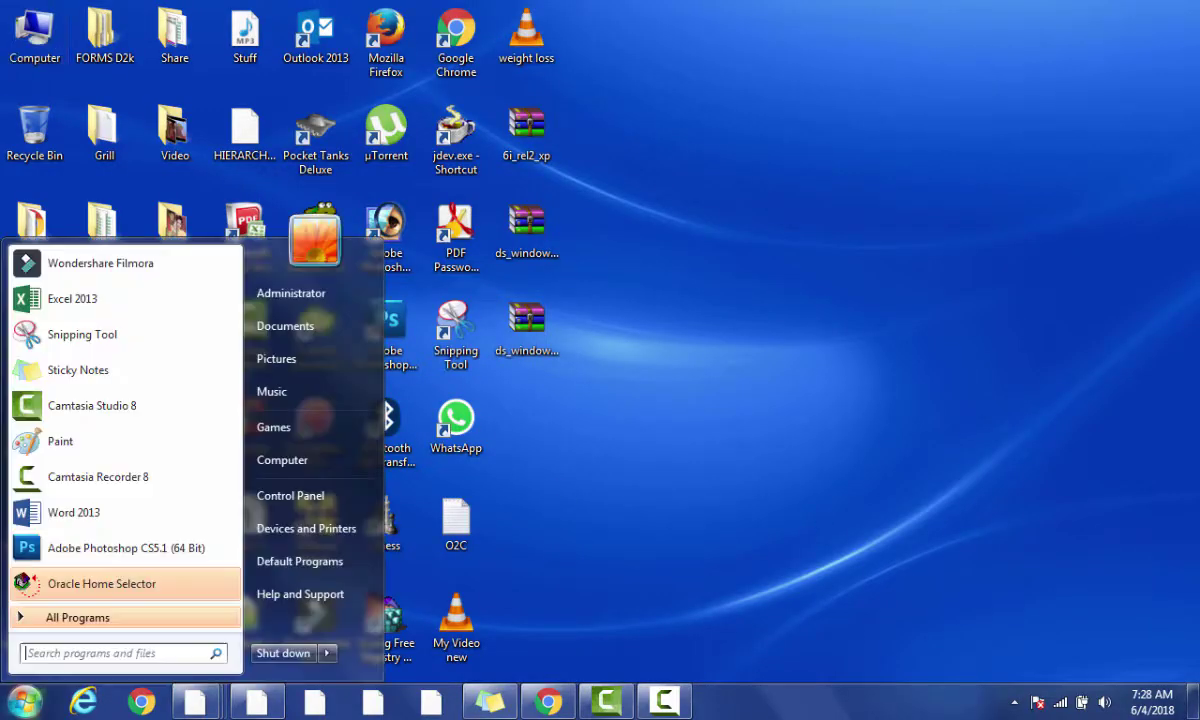
click(100, 619)
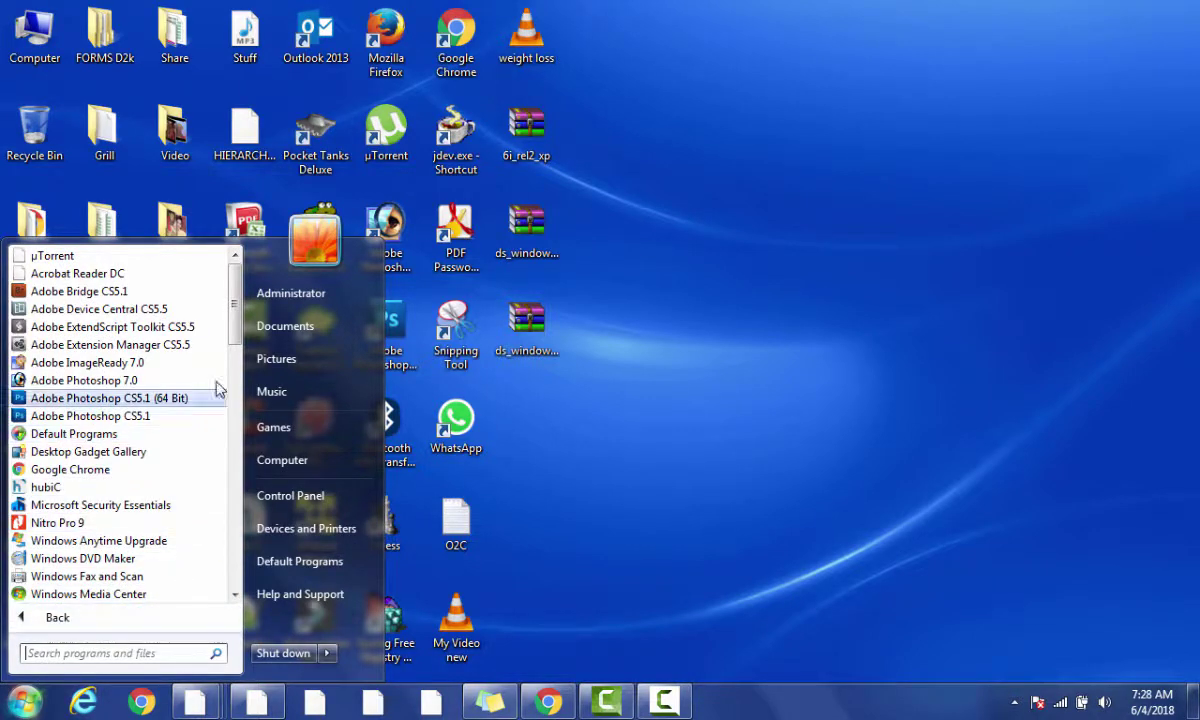
drag(239, 338, 237, 542)
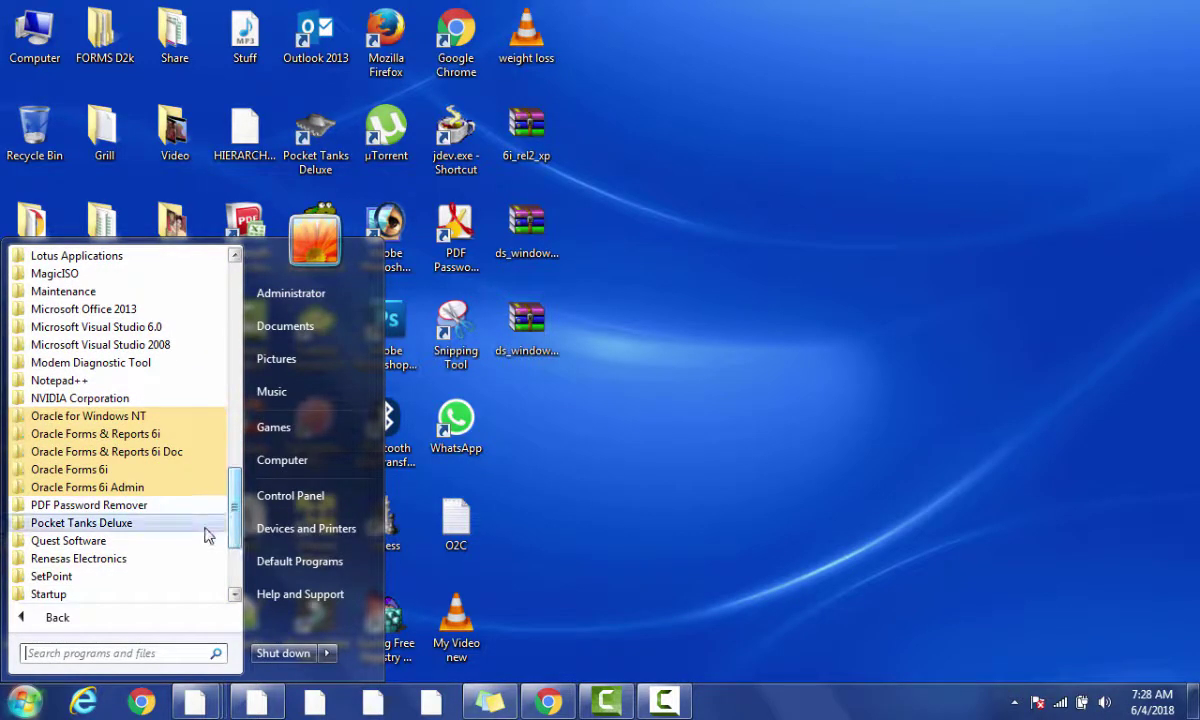
click(18, 434)
click(18, 434)
click(18, 417)
click(18, 418)
click(24, 469)
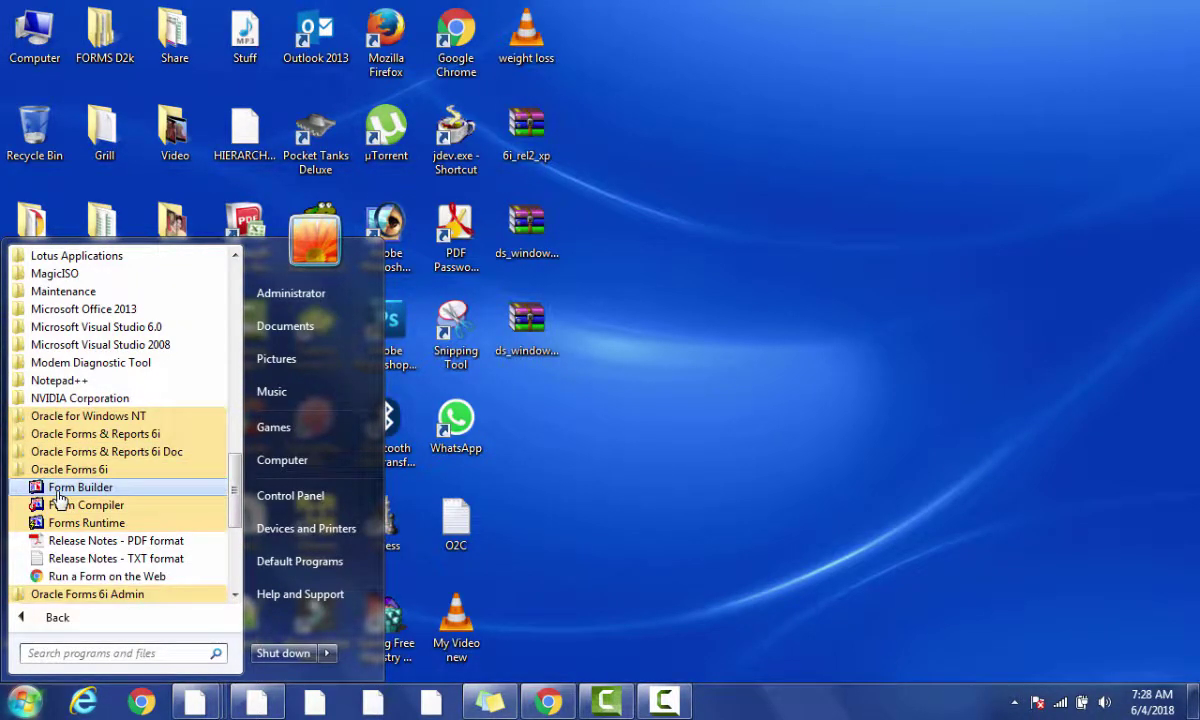
- Place Form Builder from the Oracle Forms 6i program folder on the desktop and launch it
right_click(60, 490)
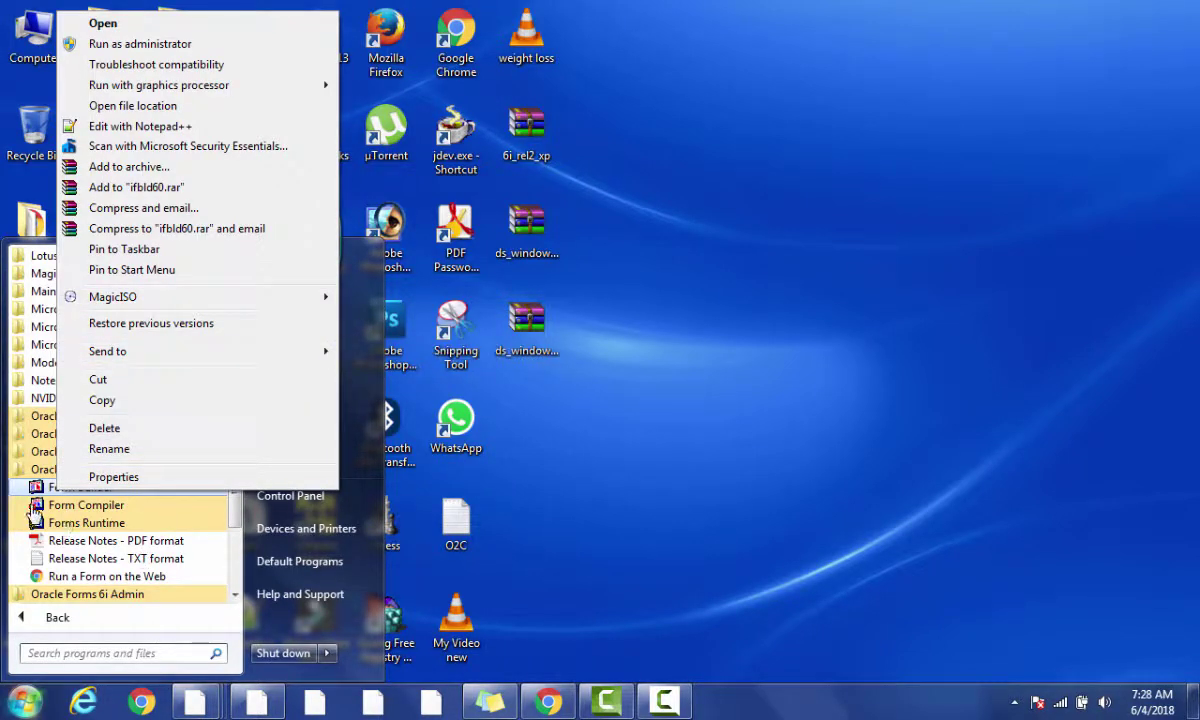
click(777, 519)
click(24, 700)
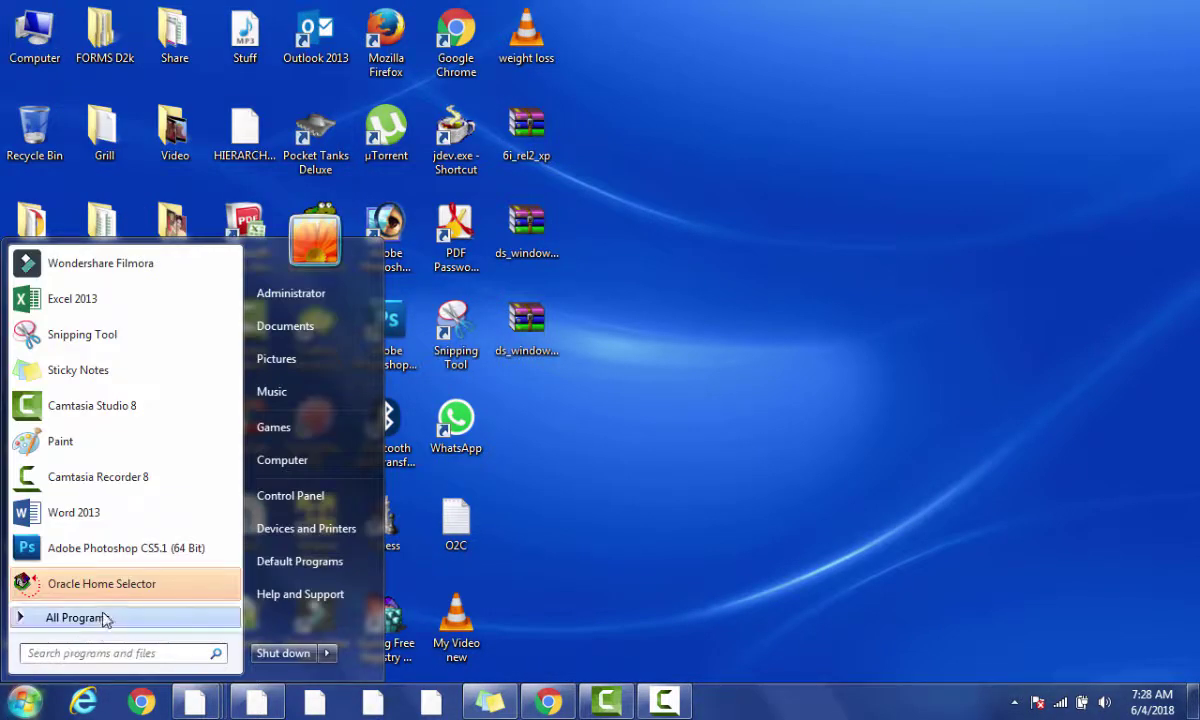
click(75, 617)
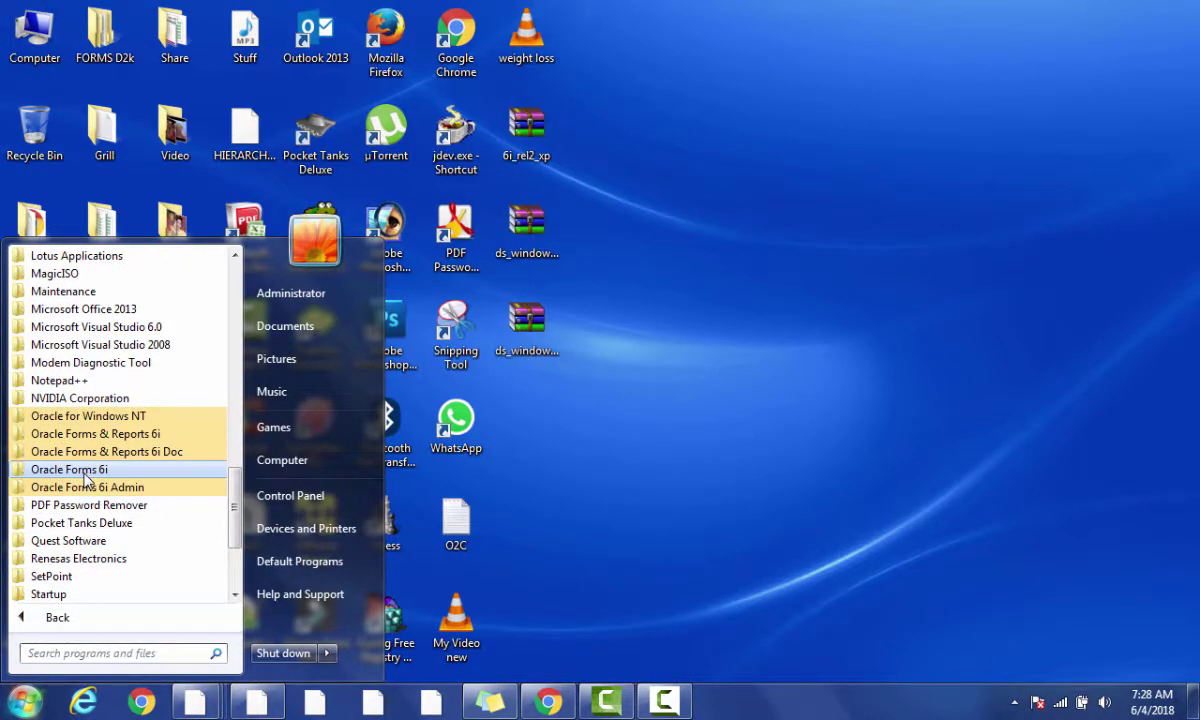
click(80, 470)
drag(80, 487, 530, 437)
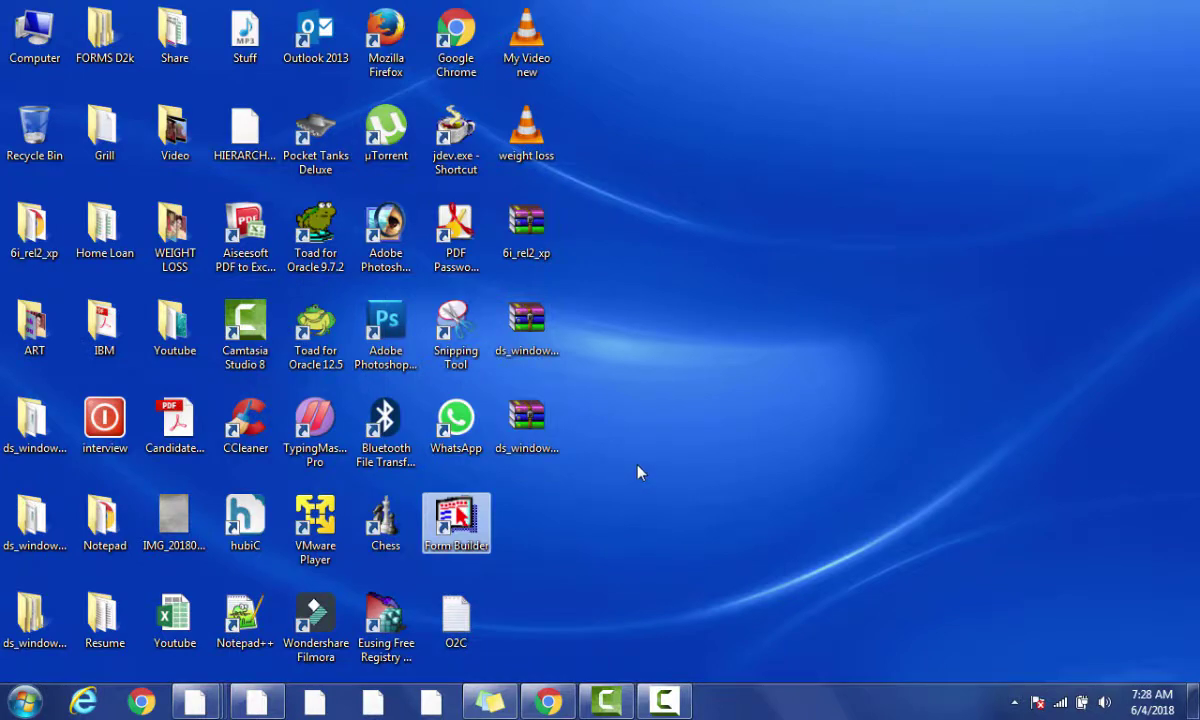
double_click(455, 518)
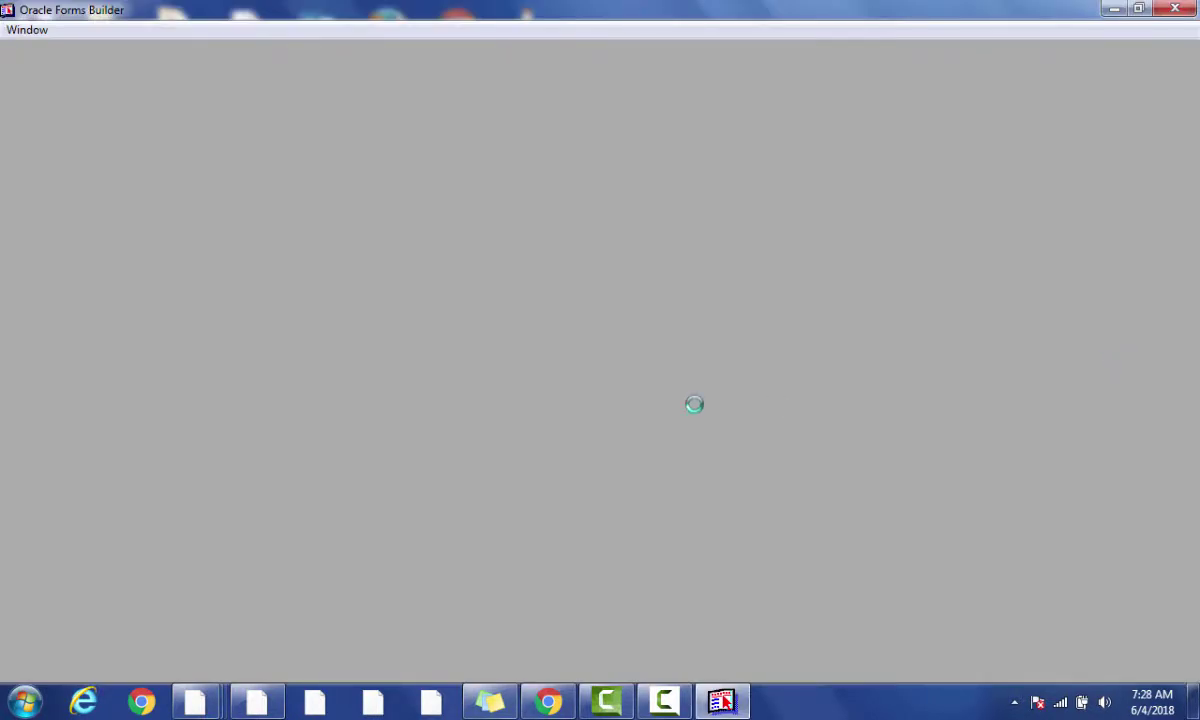
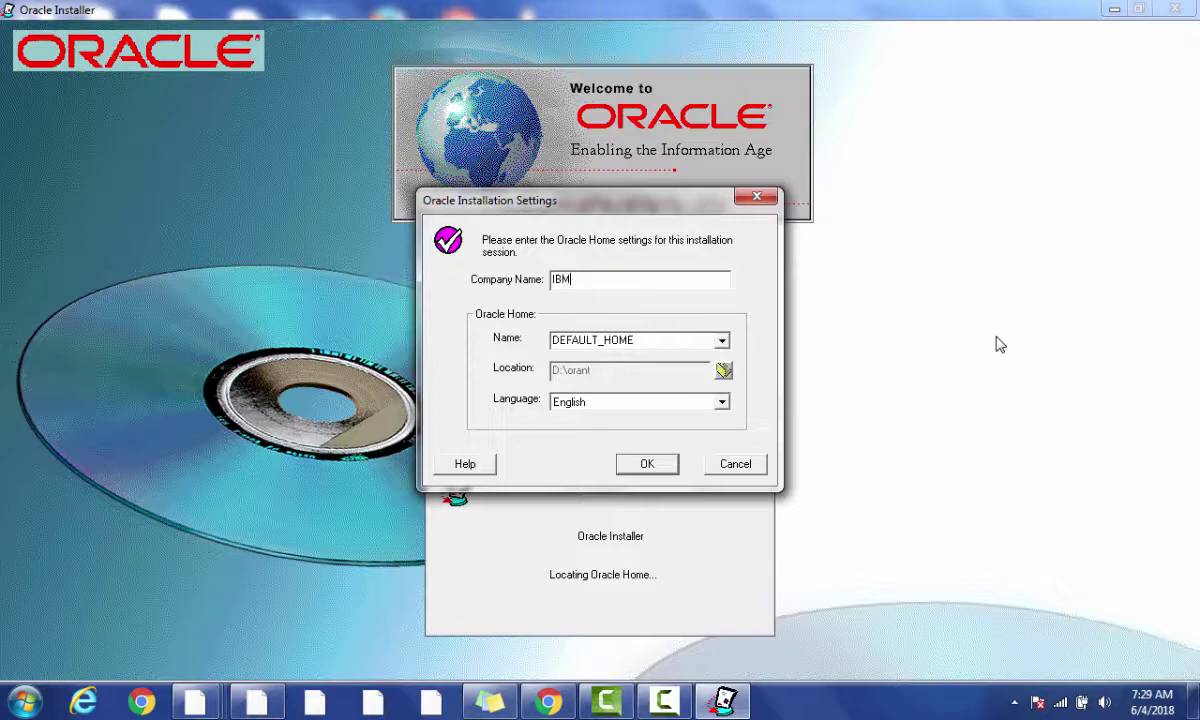
- Accept the Oracle Installation Settings with company name IBM, home DEFAULT_HOME, location D:\orant and language English
click(640, 468)
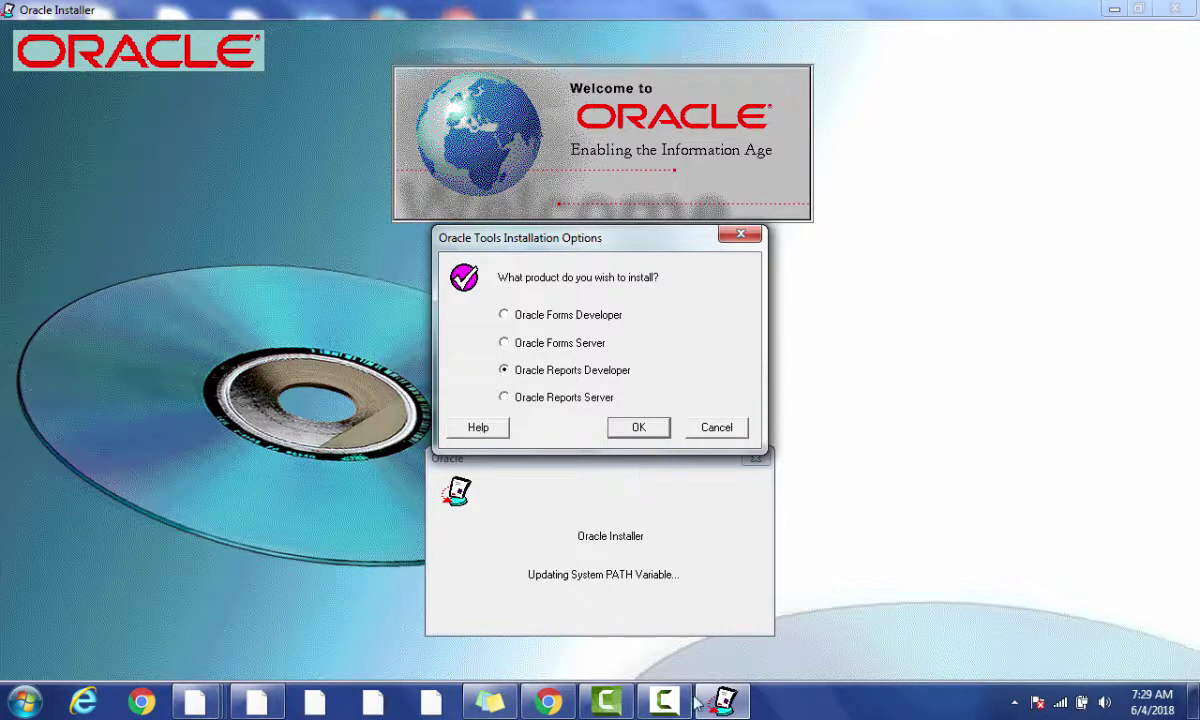
click(663, 700)
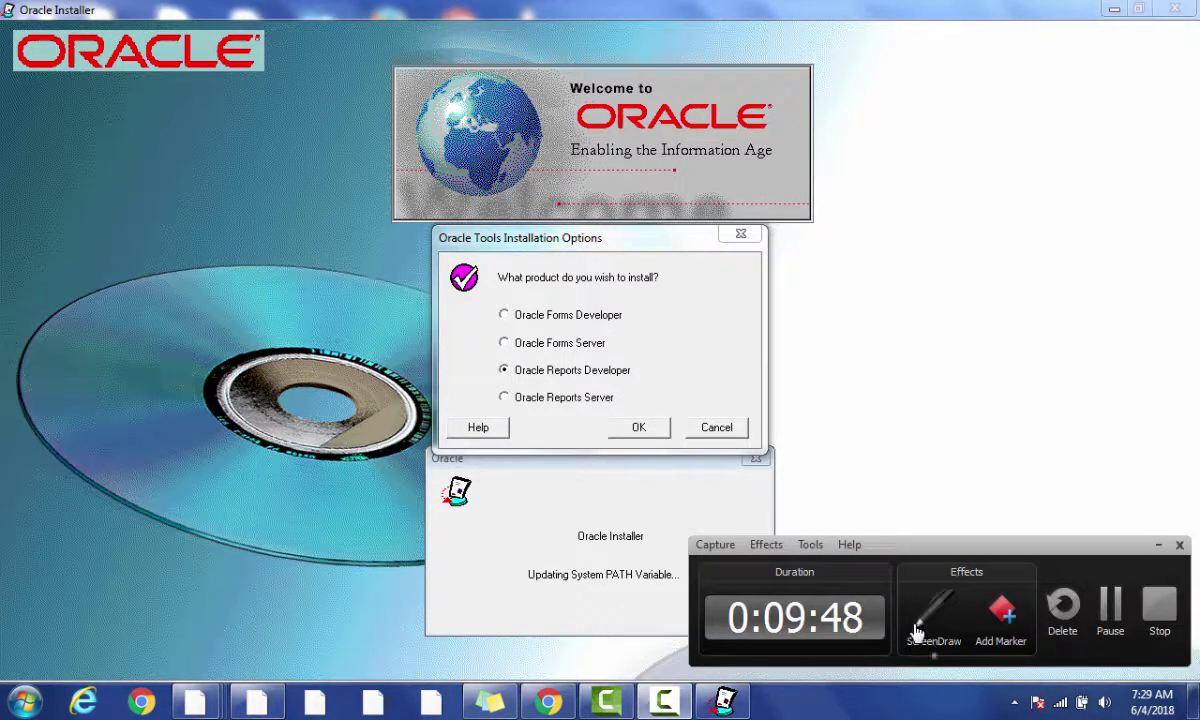
click(915, 632)
click(742, 617)
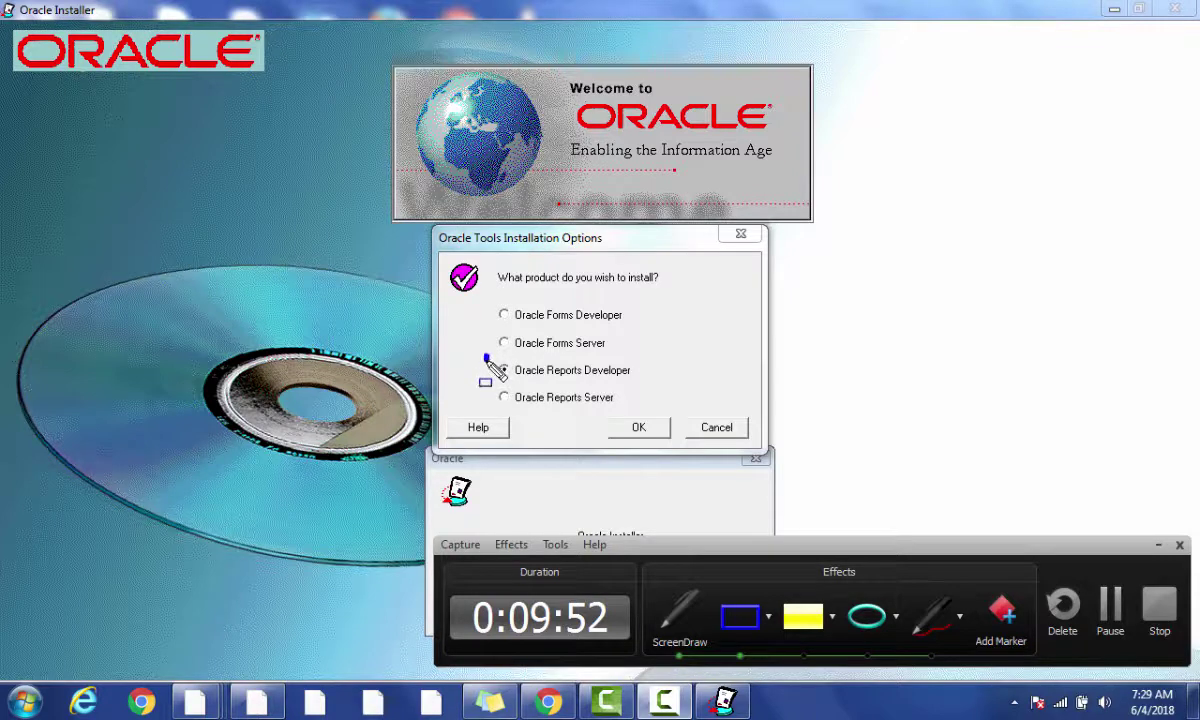
mouse_move(484, 356)
mouse_down()
mouse_move(500, 388)
mouse_move(649, 390)
mouse_up()
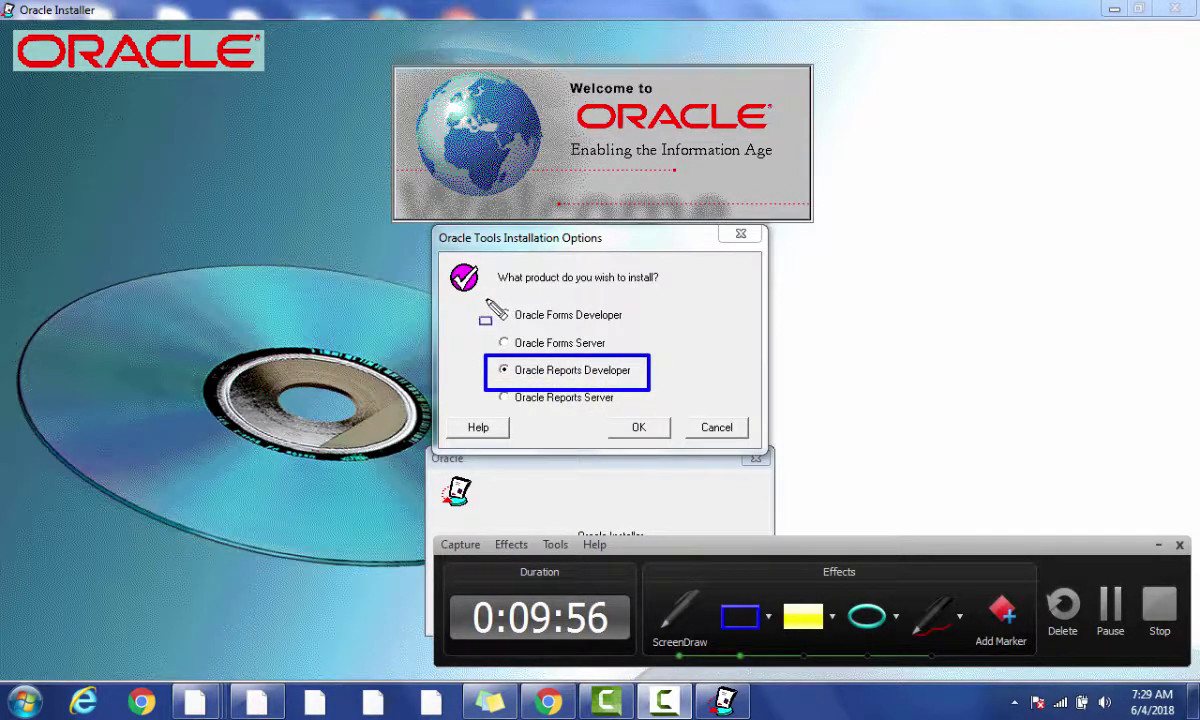
mouse_move(487, 298)
mouse_down()
mouse_move(500, 332)
mouse_move(633, 333)
mouse_up()
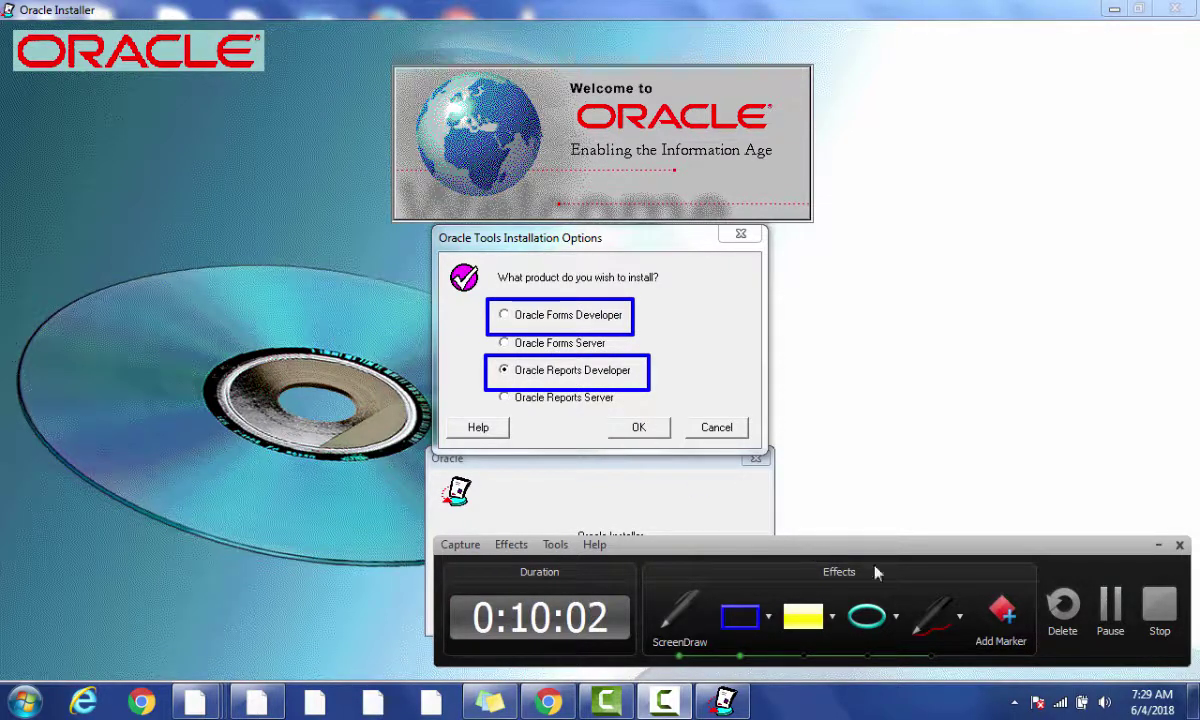
key(Escape)
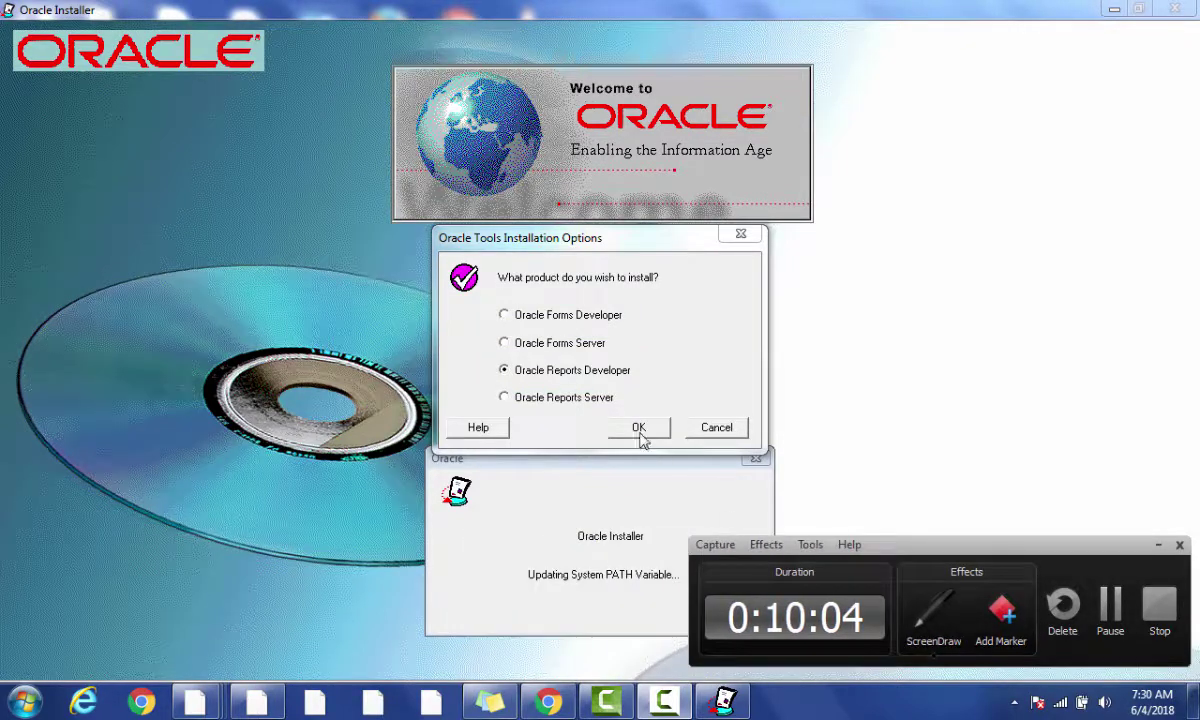
- Choose a Typical installation of Oracle Reports Developer, including the Reports Server for testing
click(641, 430)
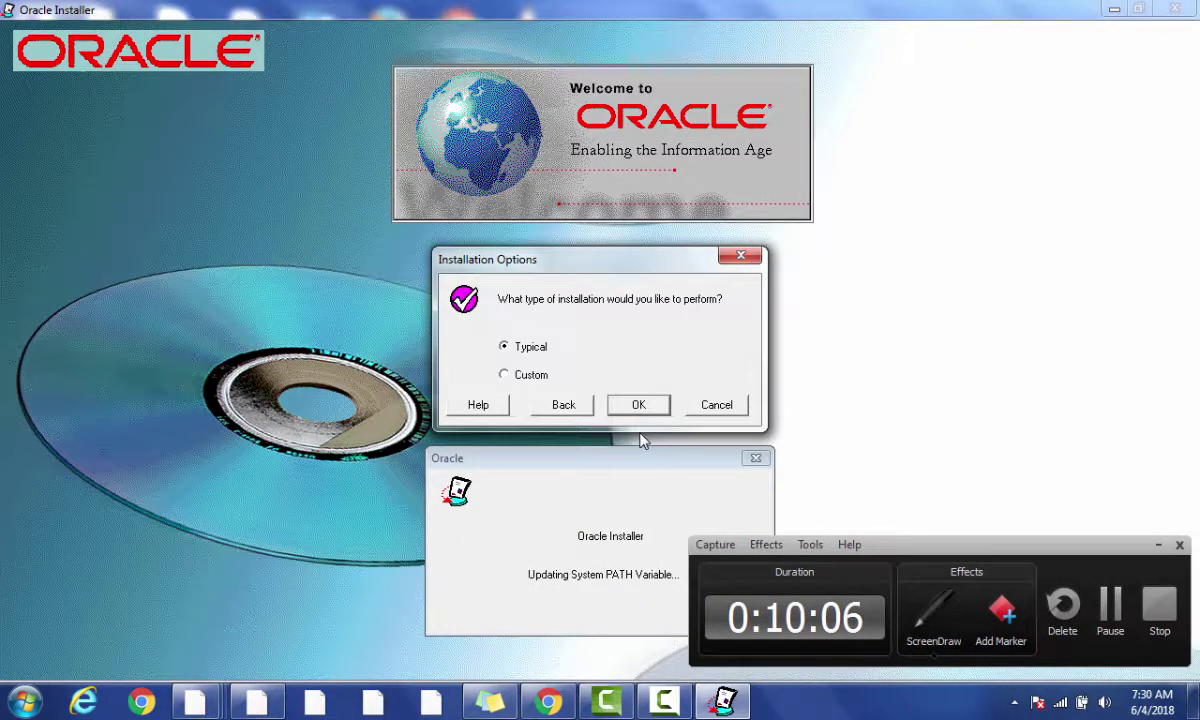
click(638, 410)
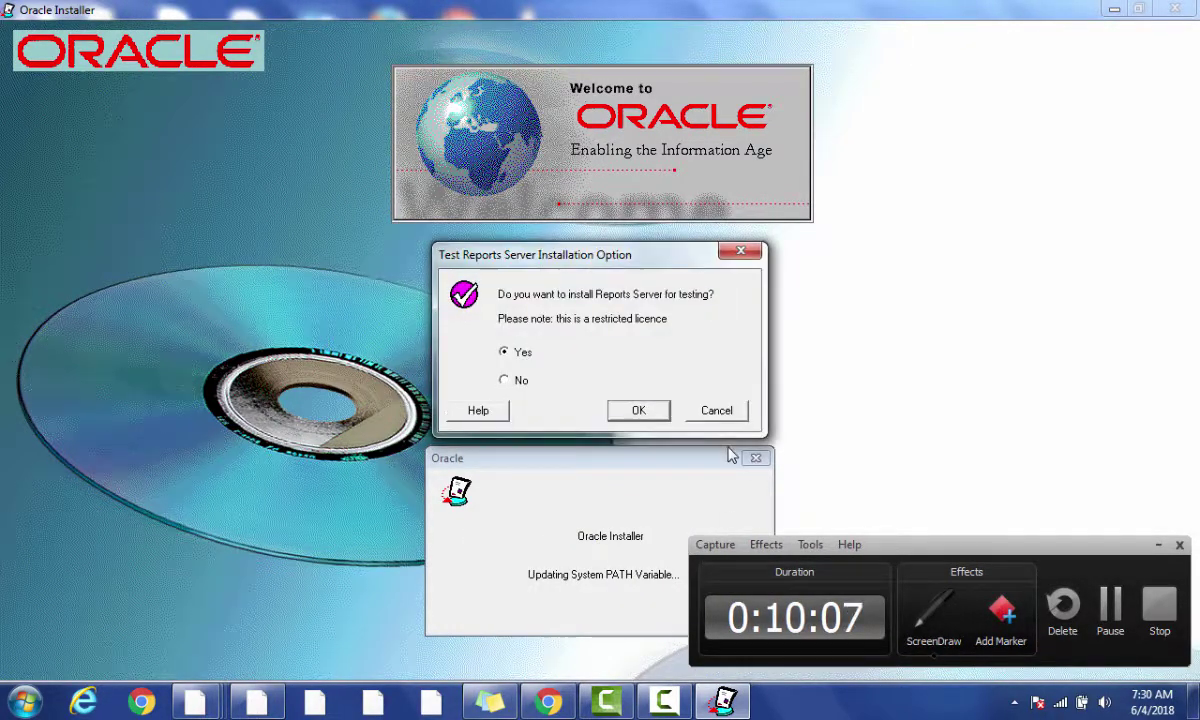
click(1158, 545)
click(638, 411)
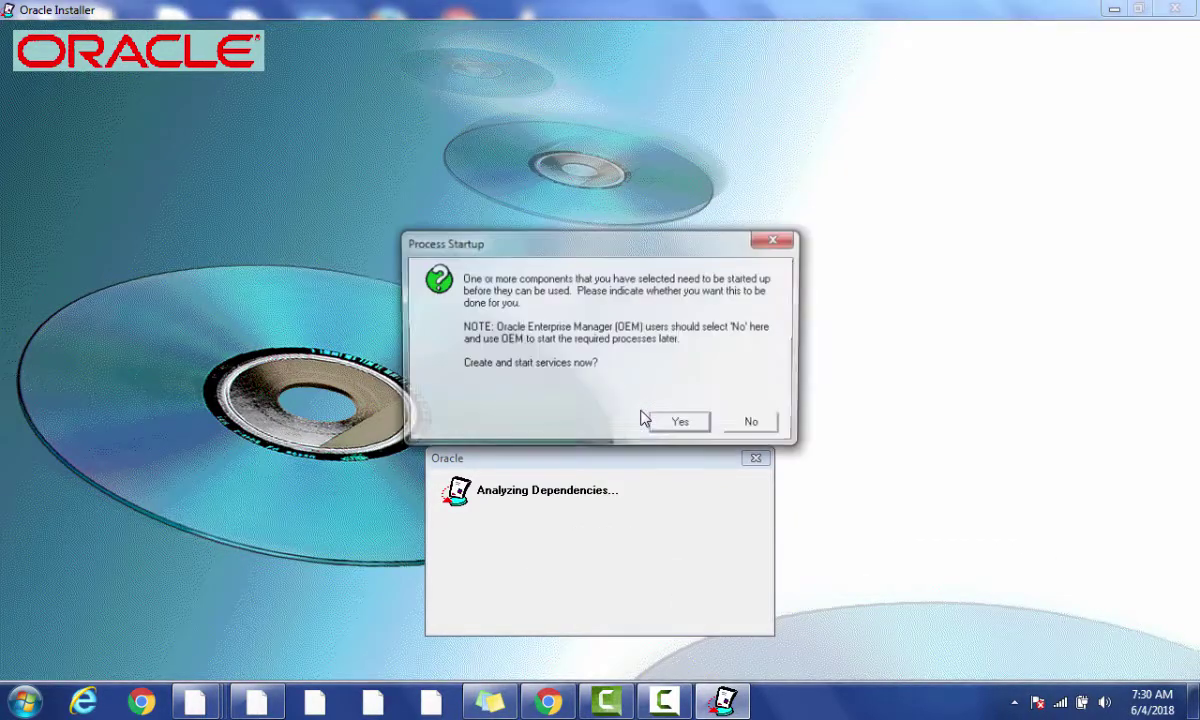
- Let the installer create and start the required services and shut down the running Oracle services
click(676, 424)
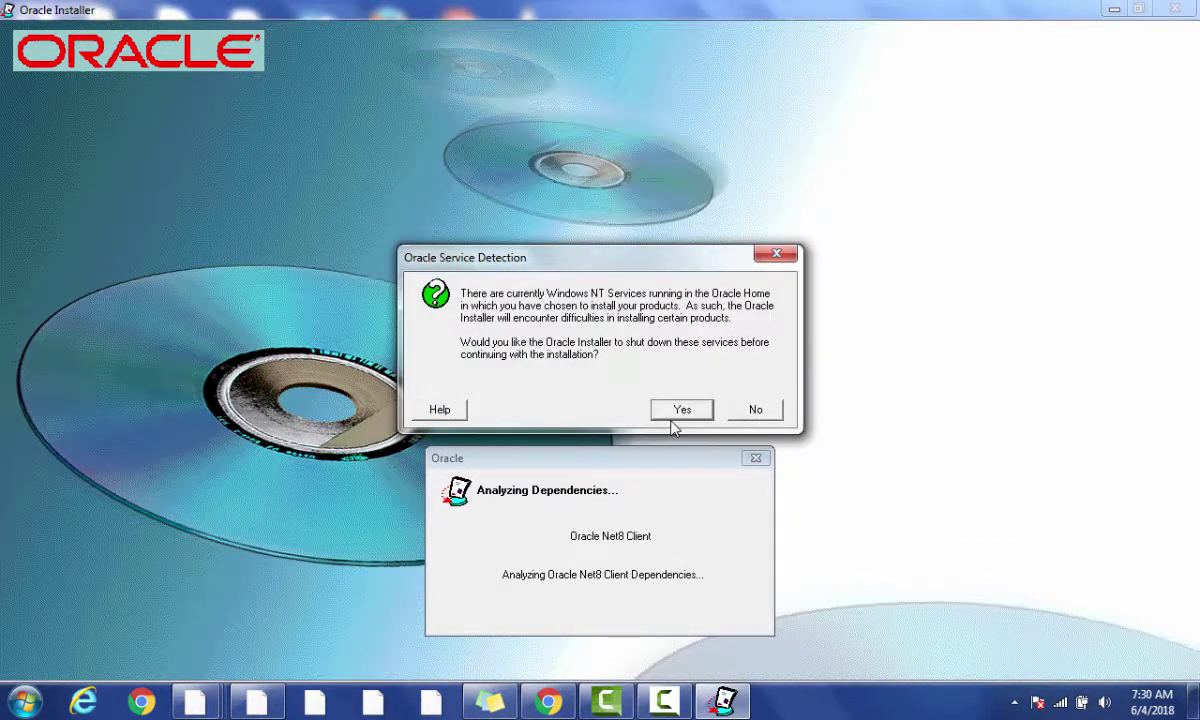
click(673, 418)
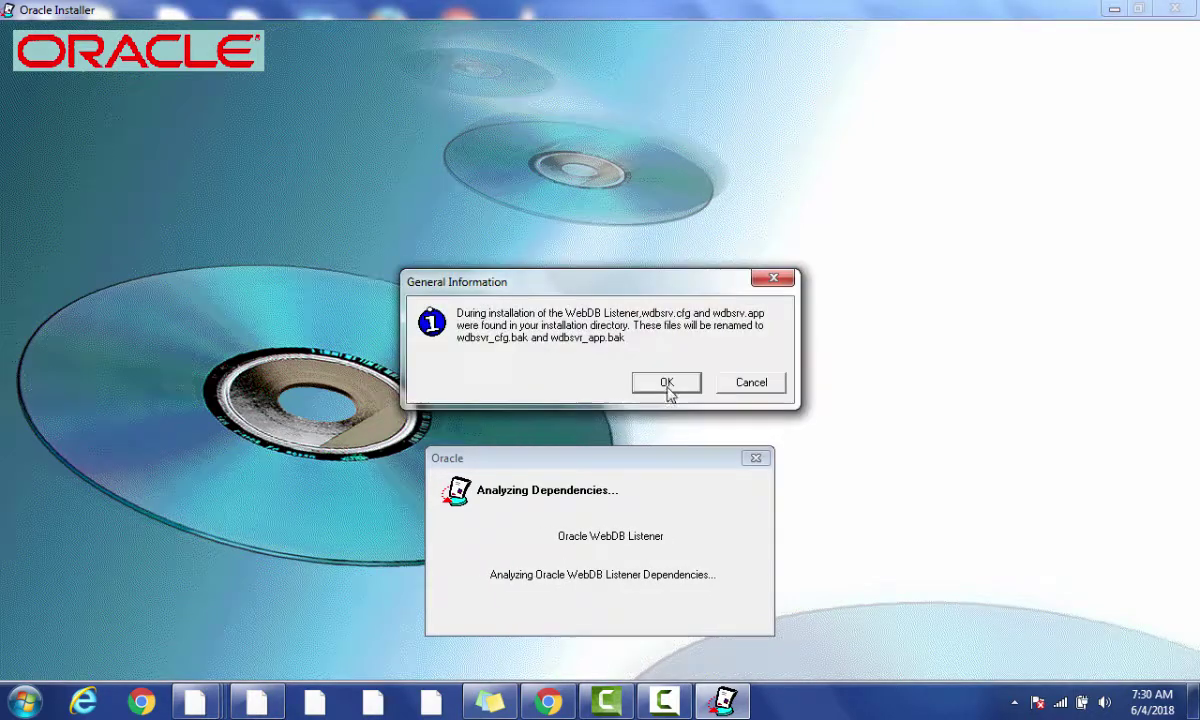
- Accept the WebDB Listener file renaming, host ORACEAPPS.com with port 80, and Reports Server name Rep60_ORACEAPPS with port 1949
click(669, 382)
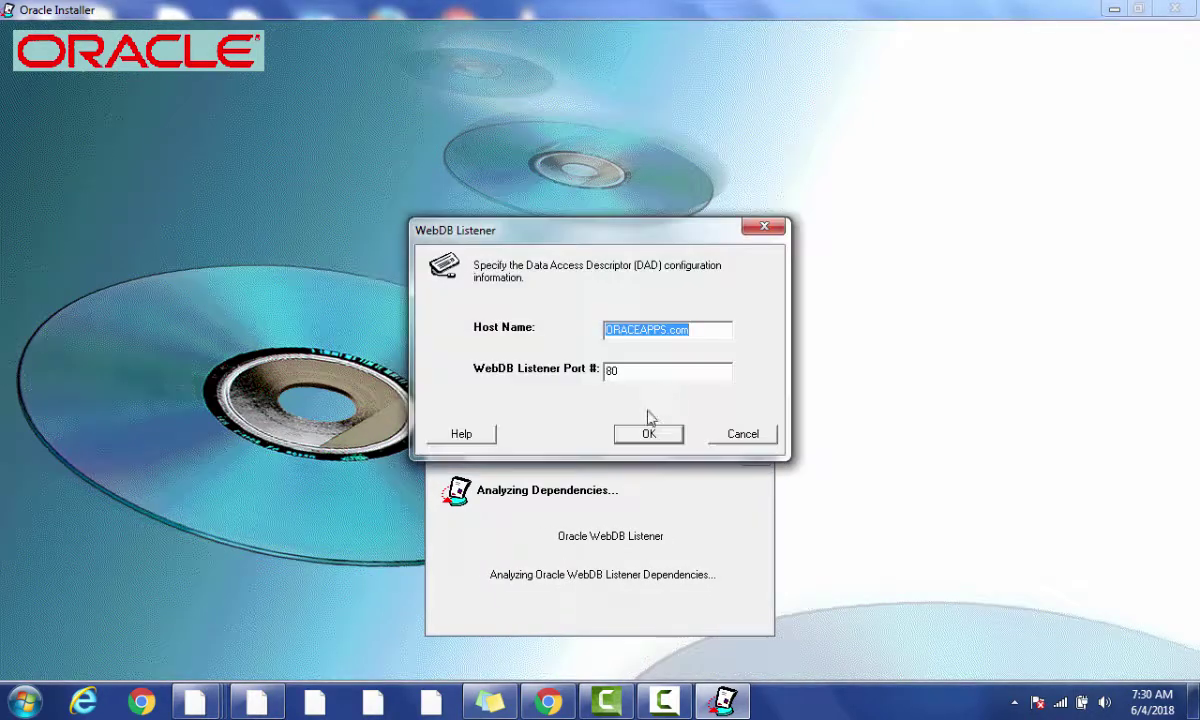
click(640, 437)
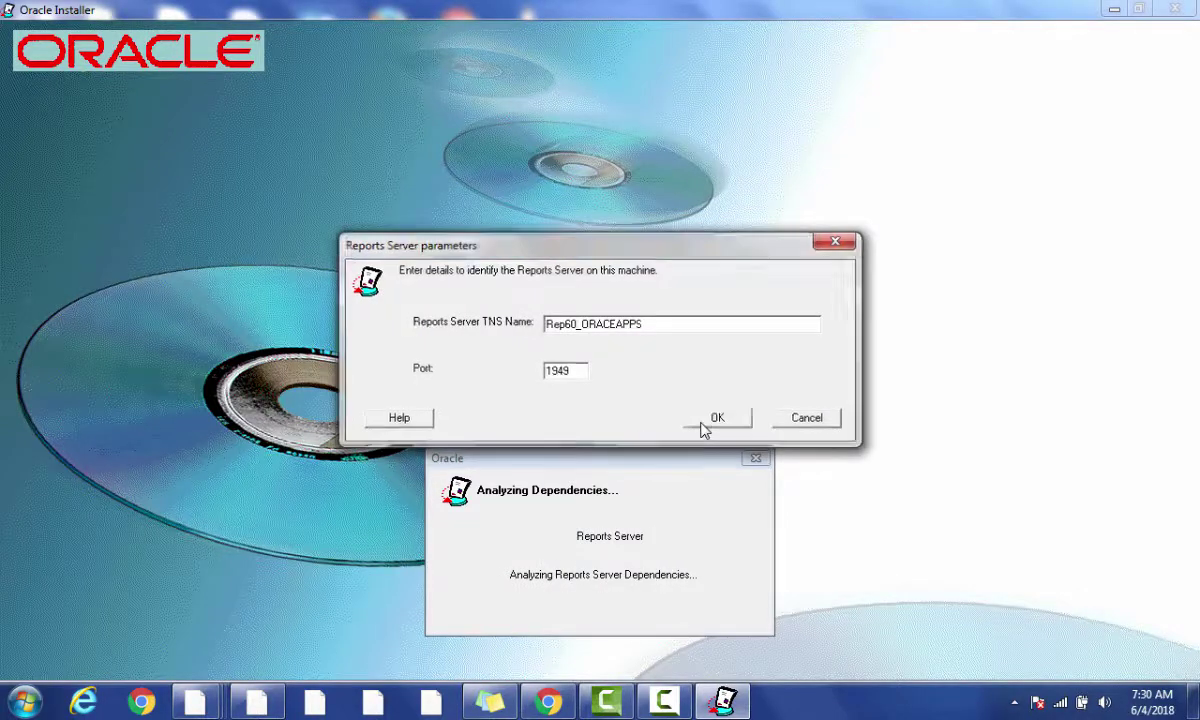
click(713, 418)
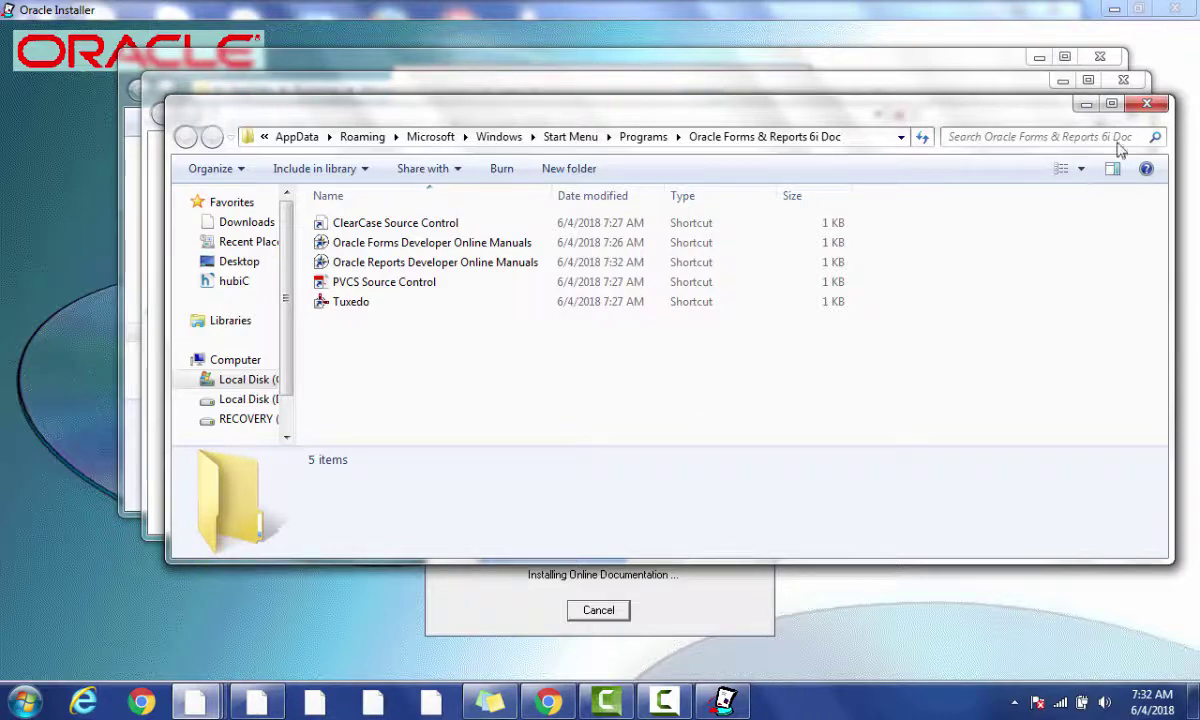
- Minimize the folder windows opened by the installer, including Oracle Forms & Reports 6i Doc, and dismiss the unavailable-location message
click(1086, 104)
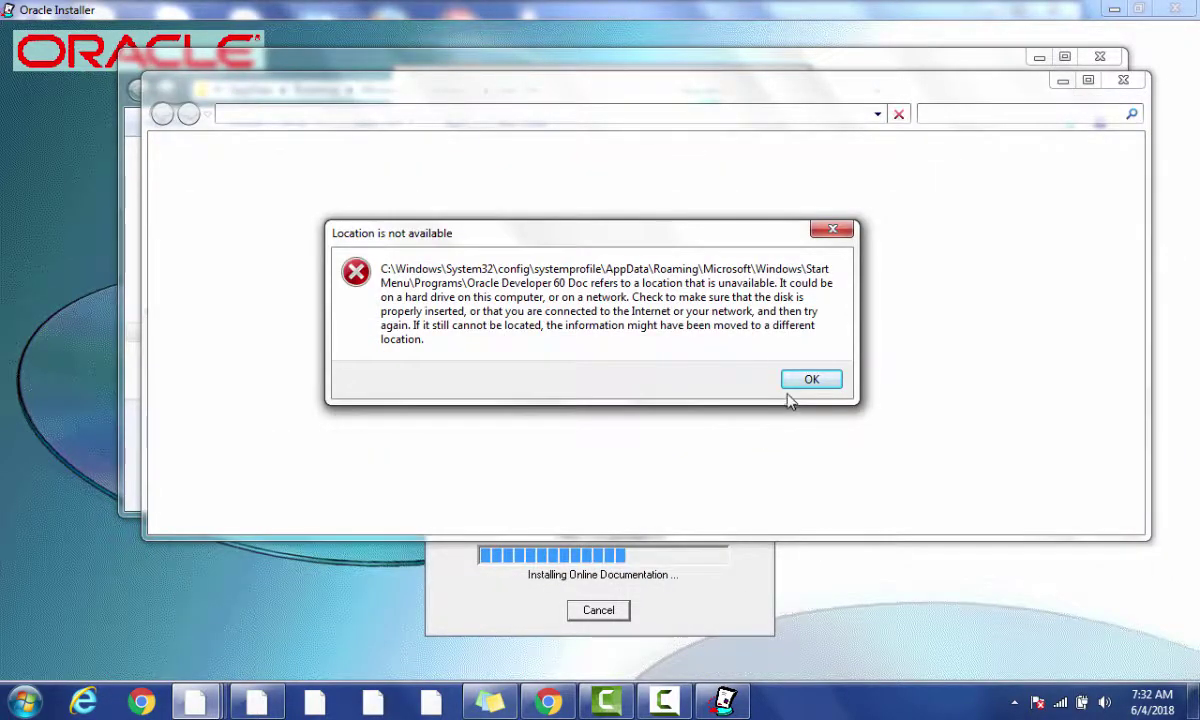
click(800, 379)
click(1039, 56)
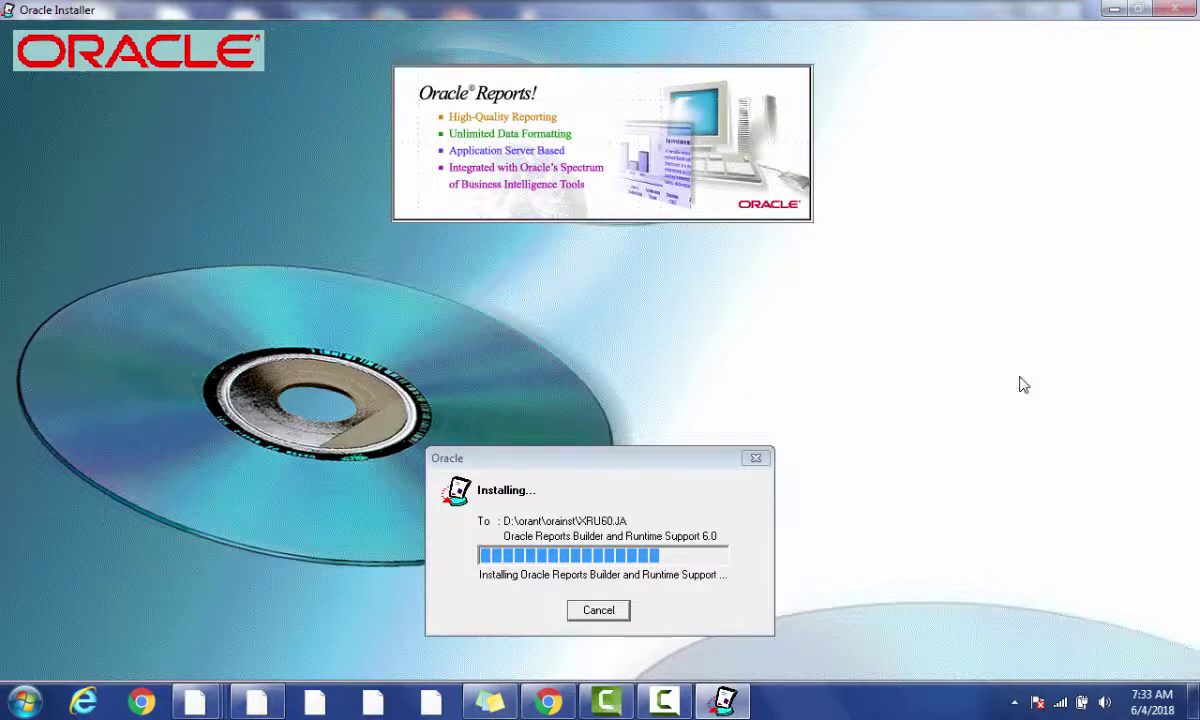
- Lower the computer's speaker volume while the Reports installation runs
click(1104, 702)
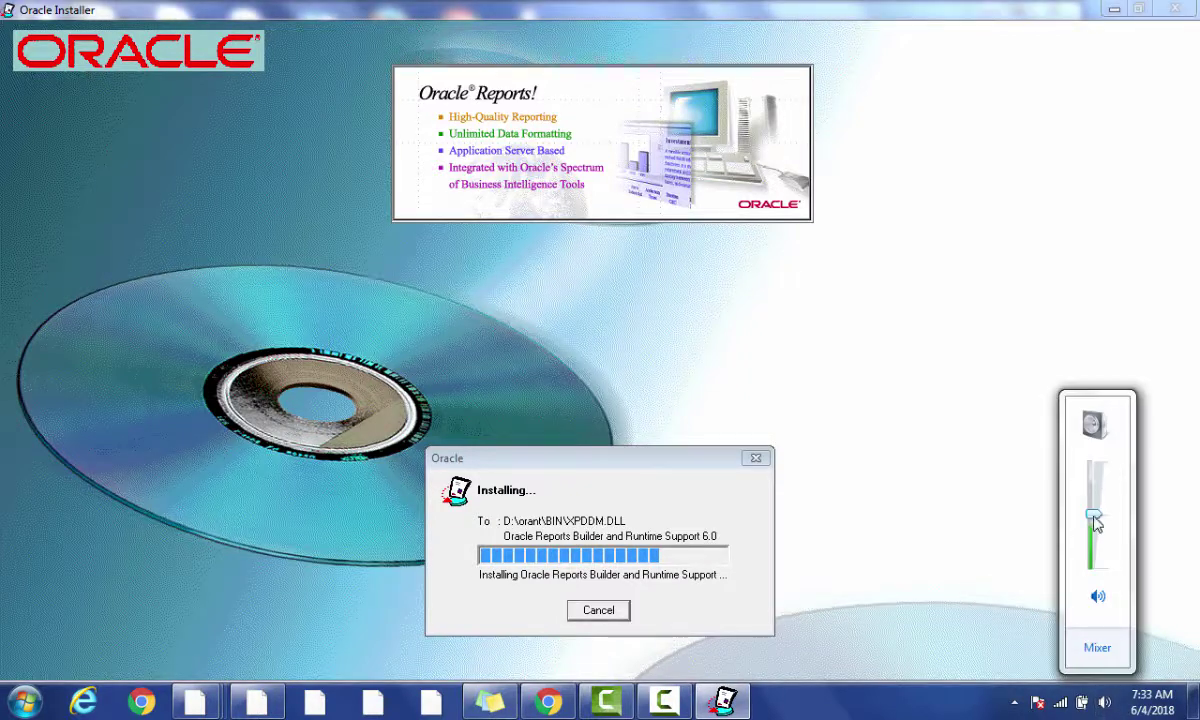
drag(1093, 514, 1094, 557)
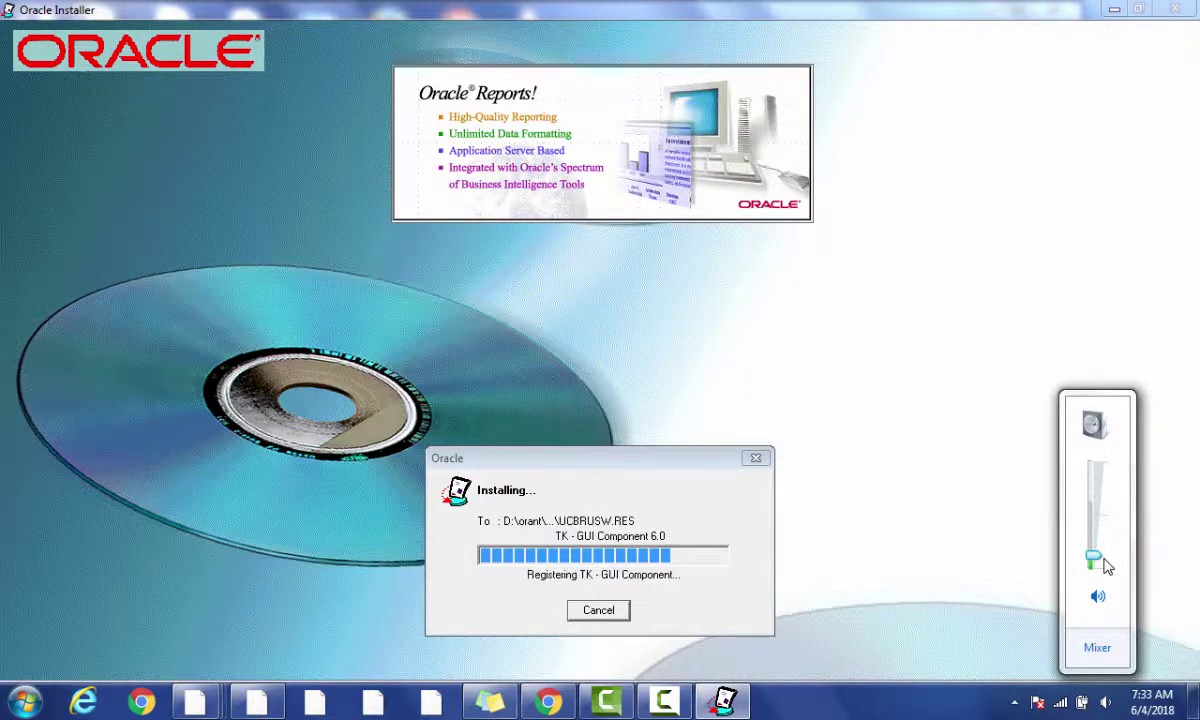
drag(1107, 567, 1099, 553)
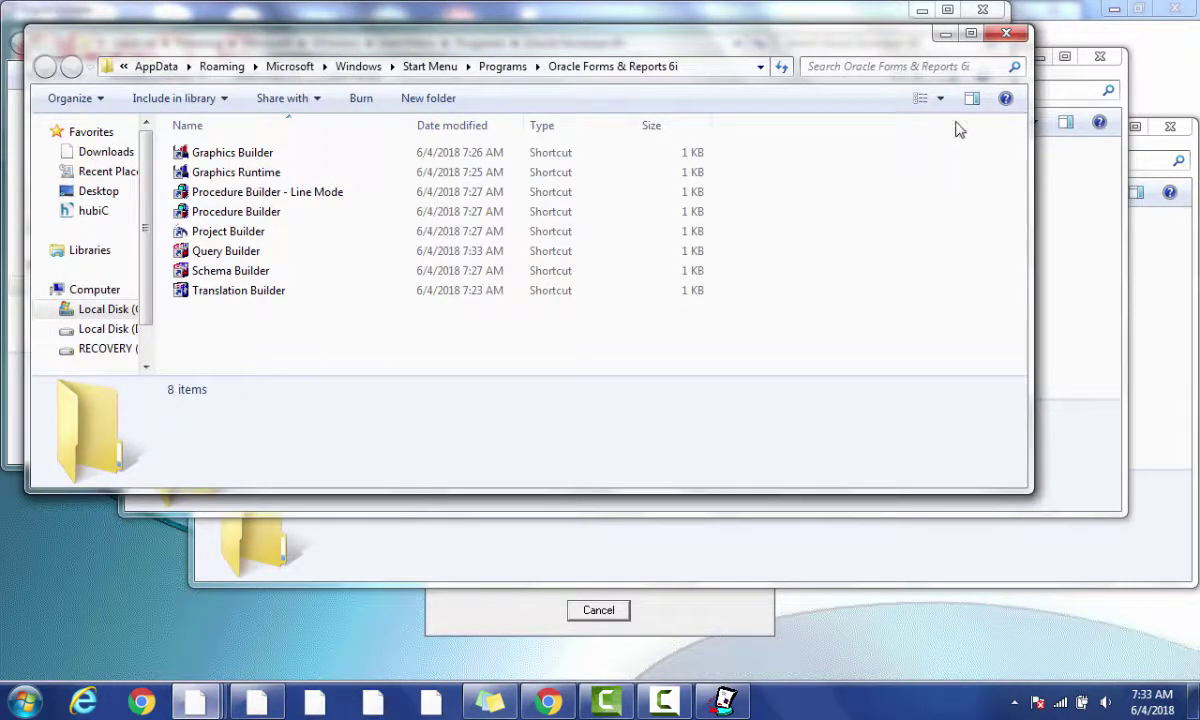
- Clear away the Oracle Forms & Reports 6i and other folder windows covering the installer
click(1005, 34)
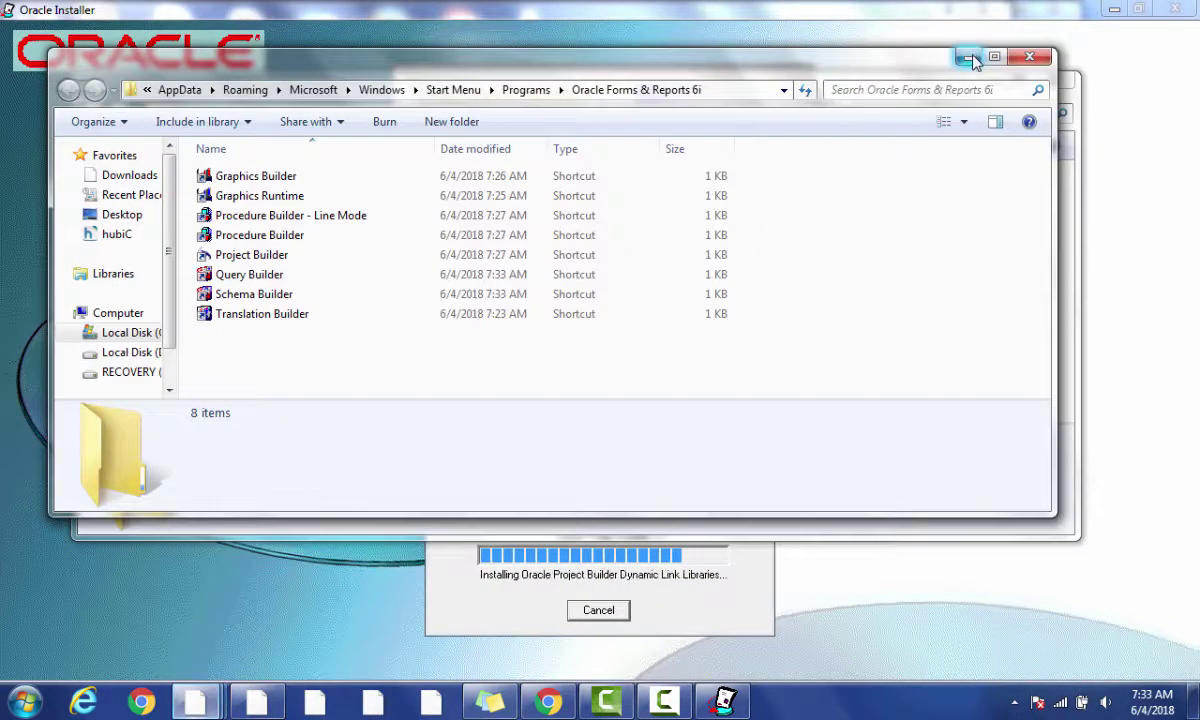
click(973, 60)
click(987, 81)
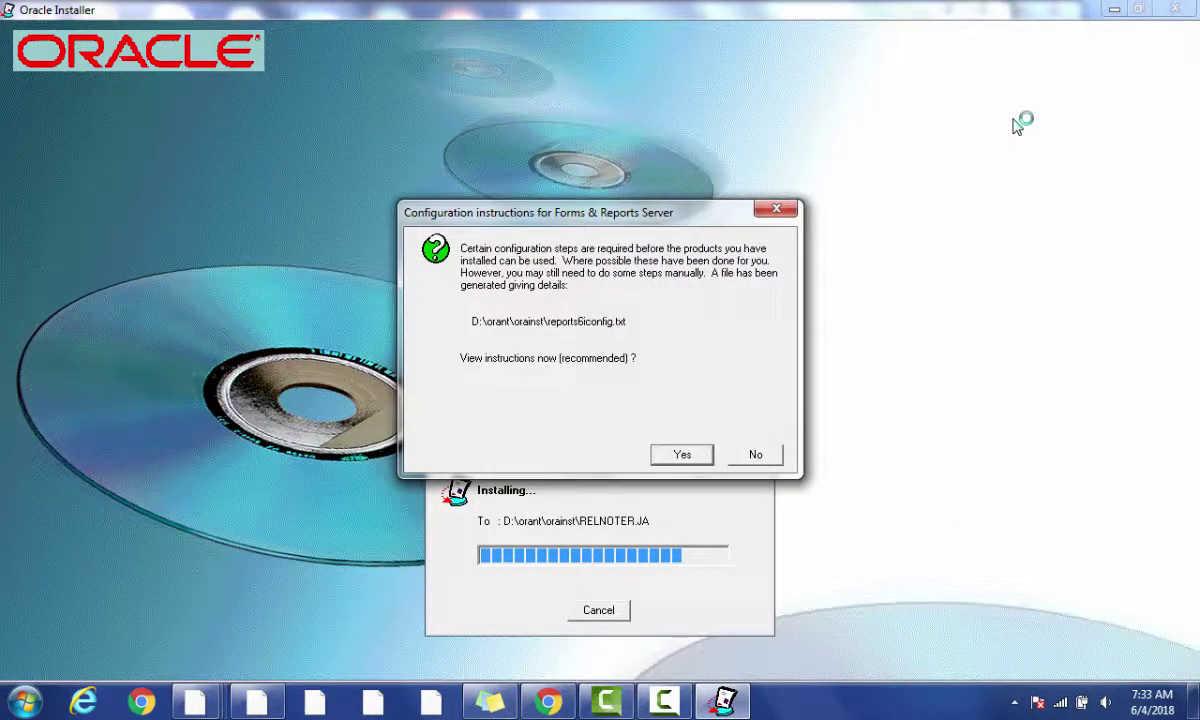
- Agree to view the reports6iconfig.txt instructions and acknowledge the WebDB Listener and closing installer messages
click(683, 457)
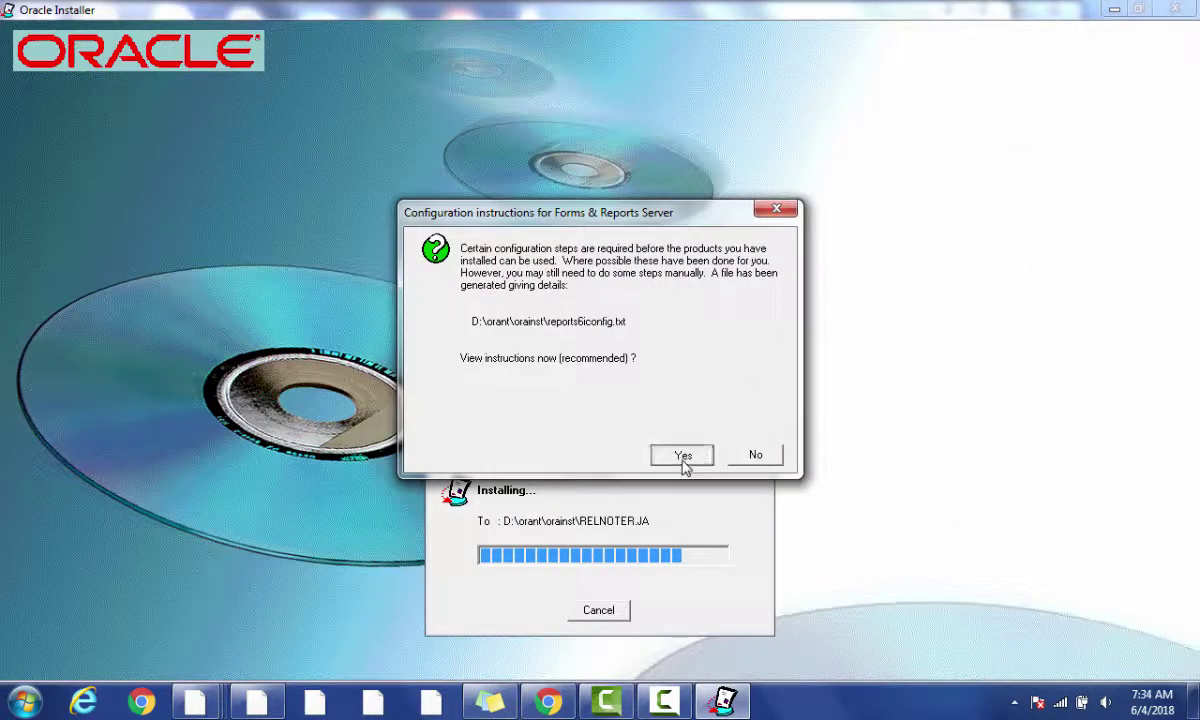
click(703, 497)
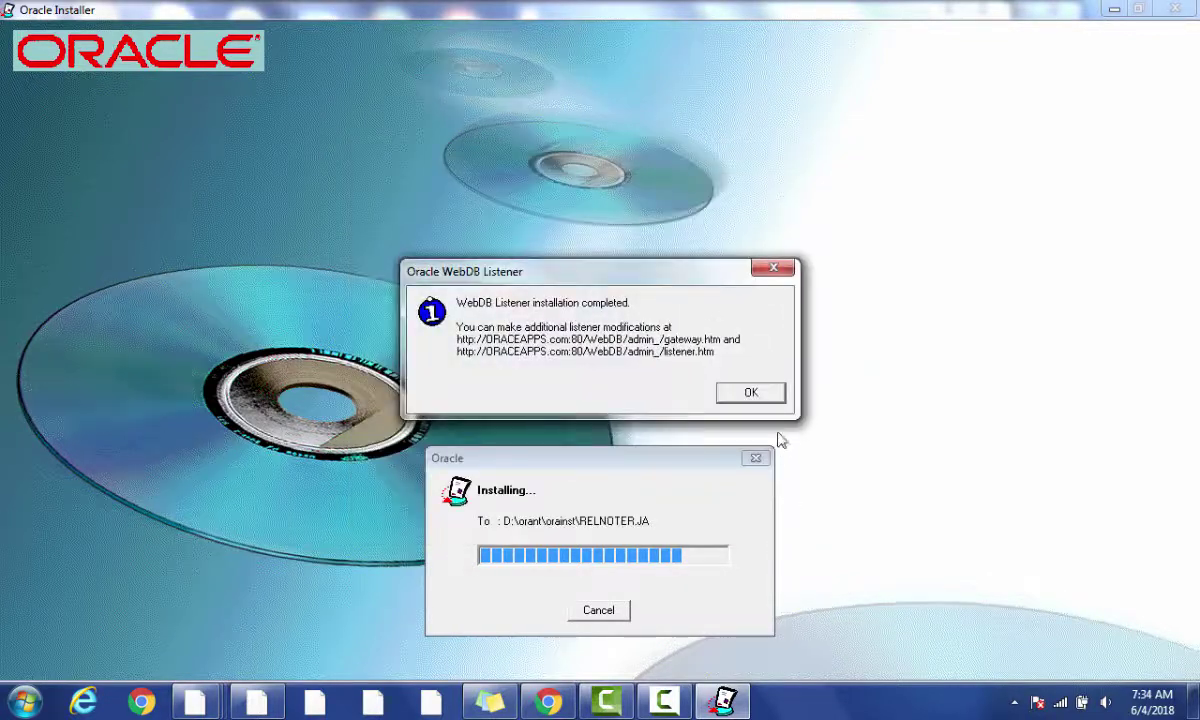
click(768, 393)
click(752, 373)
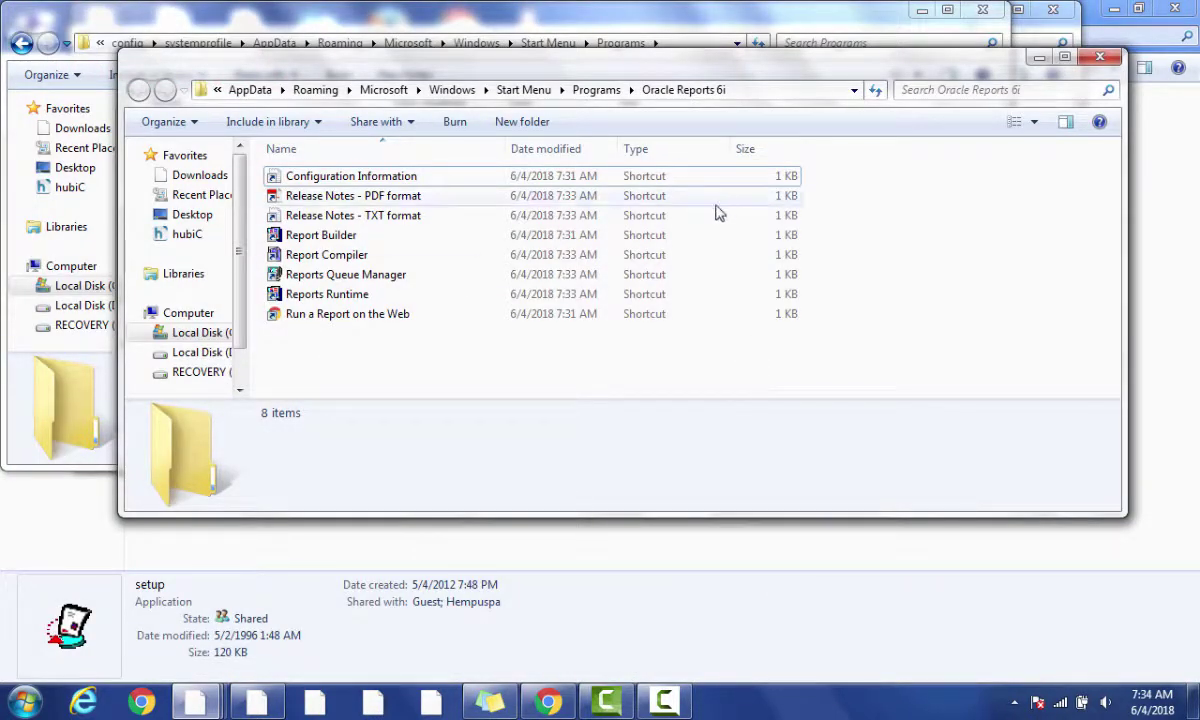
- Close the Oracle Reports 6i and Programs folder windows left by the installer and minimize the 6i setup folder
click(1100, 57)
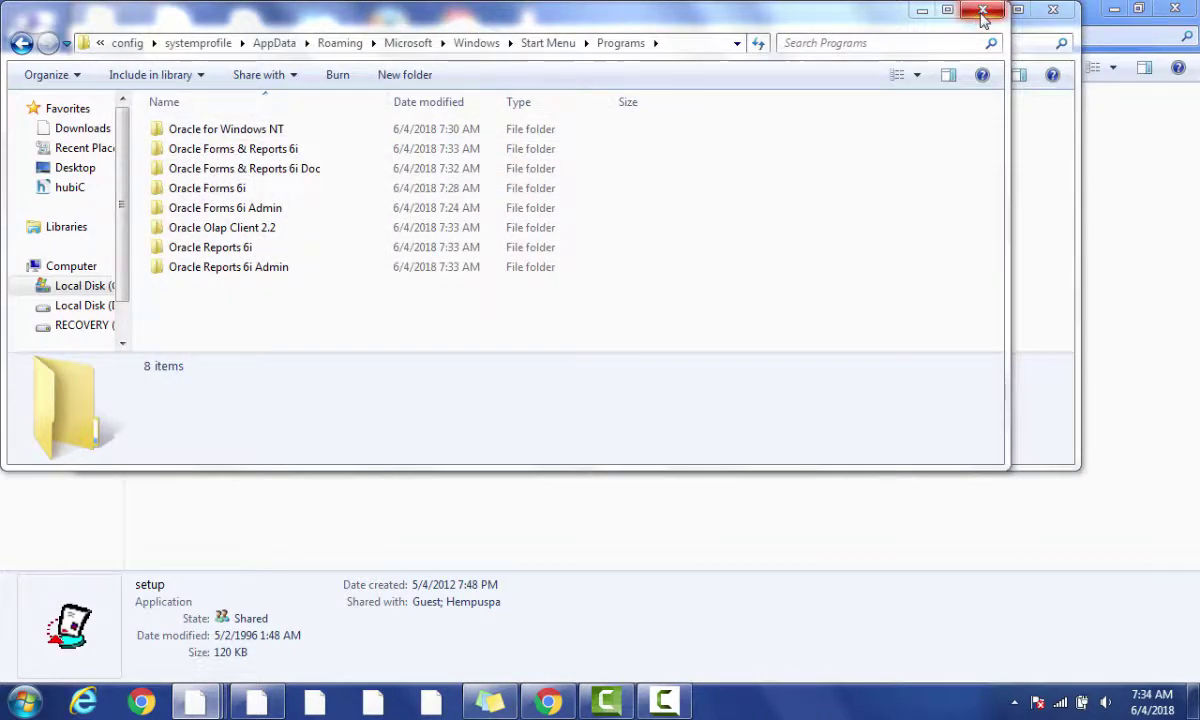
click(981, 13)
click(1052, 13)
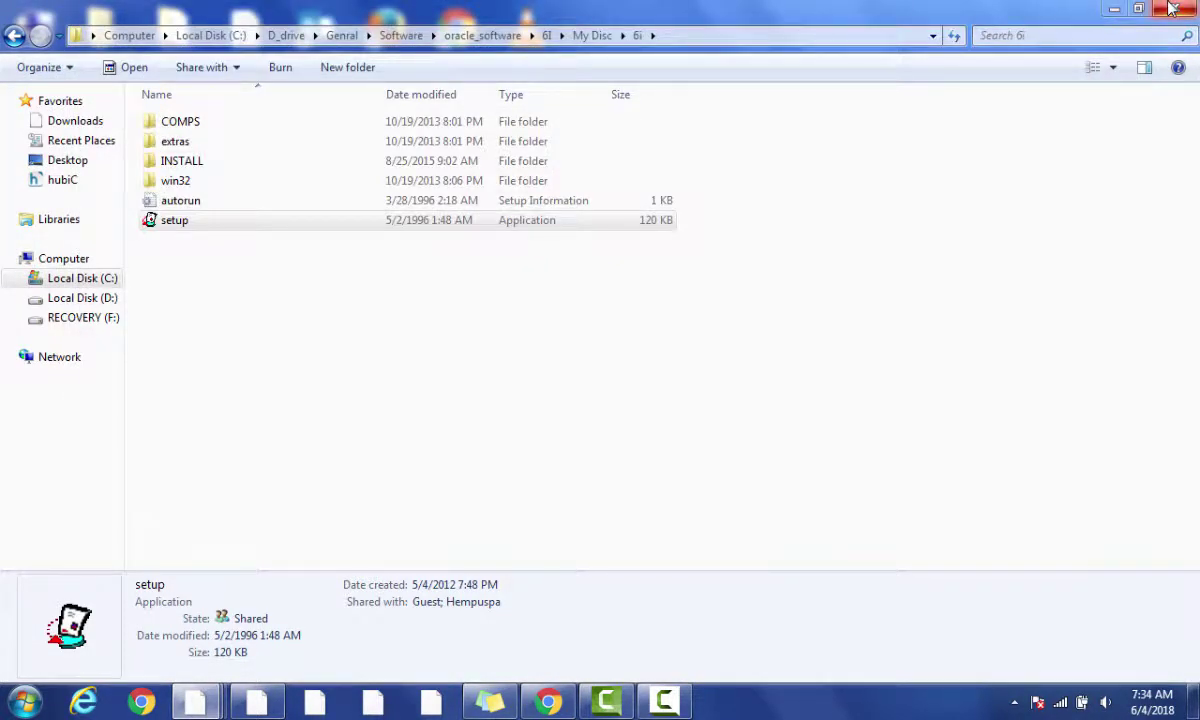
click(1112, 9)
- Place the Report Builder shortcut from the Oracle Reports 6i program group on the desktop
click(24, 702)
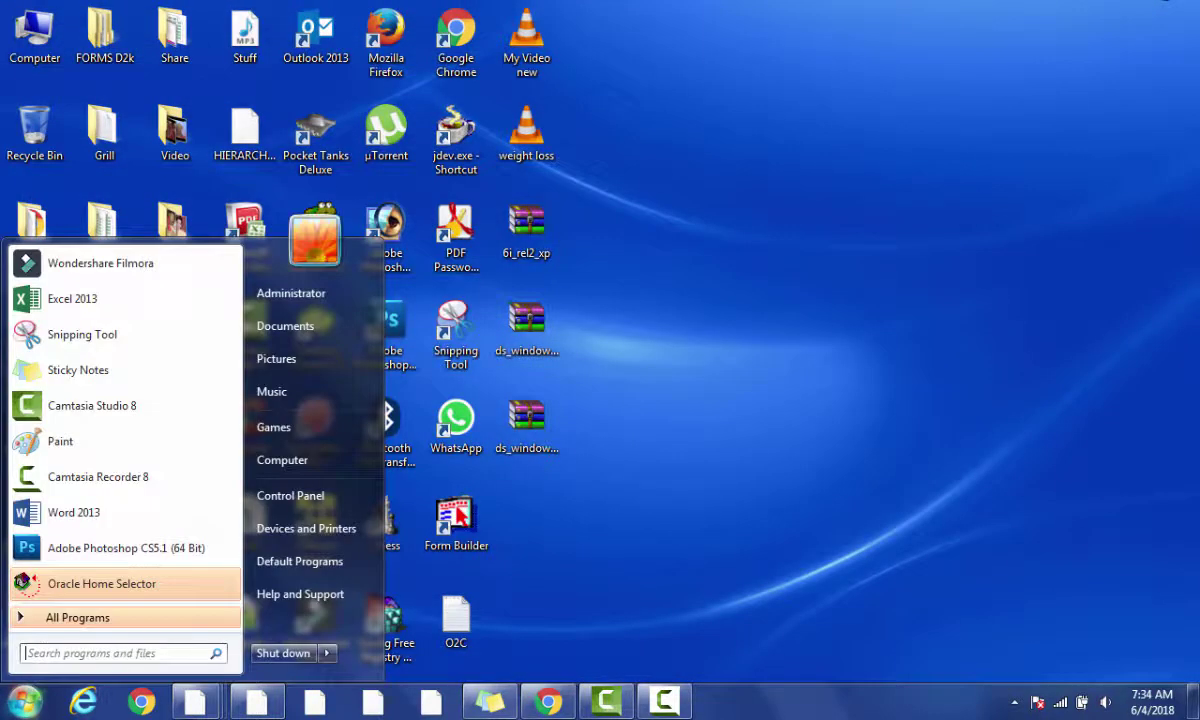
click(129, 617)
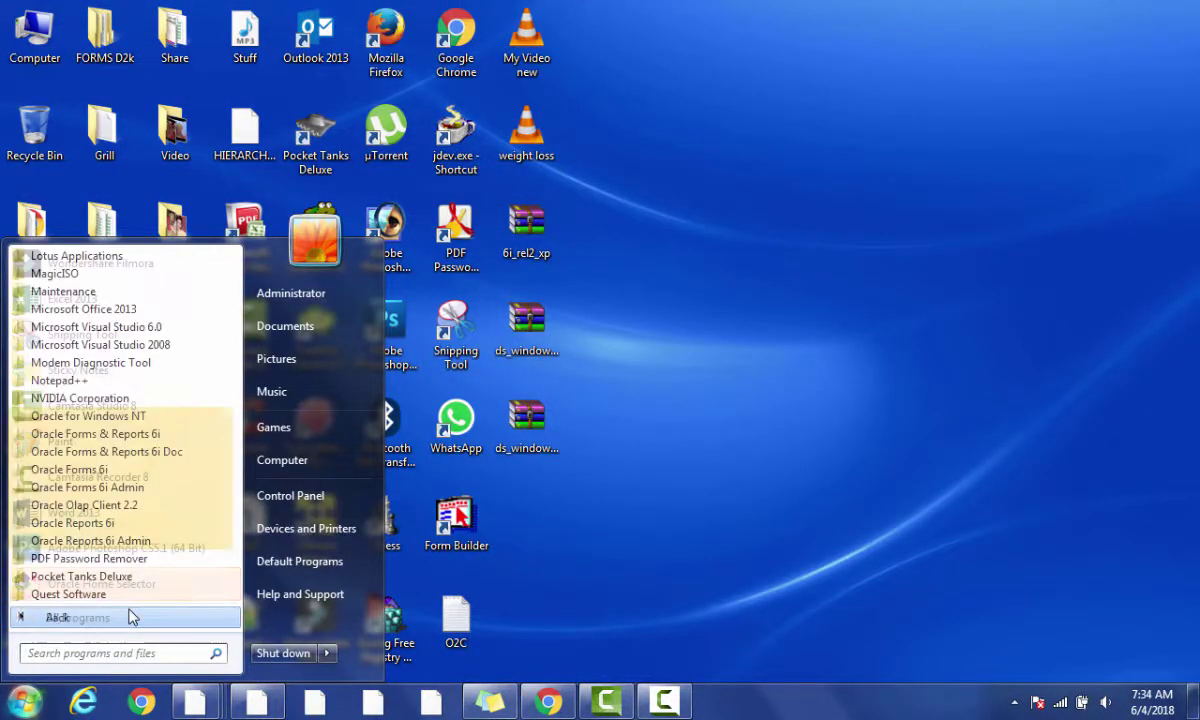
click(24, 523)
drag(30, 531, 540, 527)
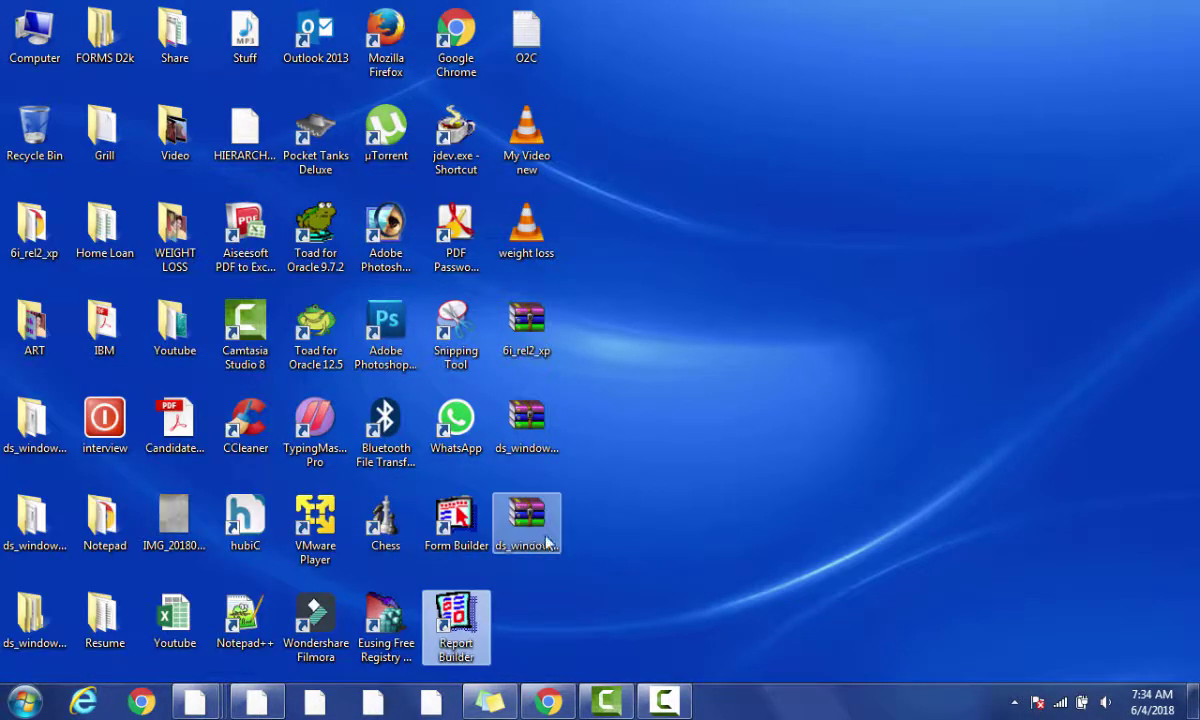
- Turn off automatic arranging of desktop icons and move Form Builder and Report Builder to the desktop's right edge
right_click(707, 358)
mouse_move(780, 370)
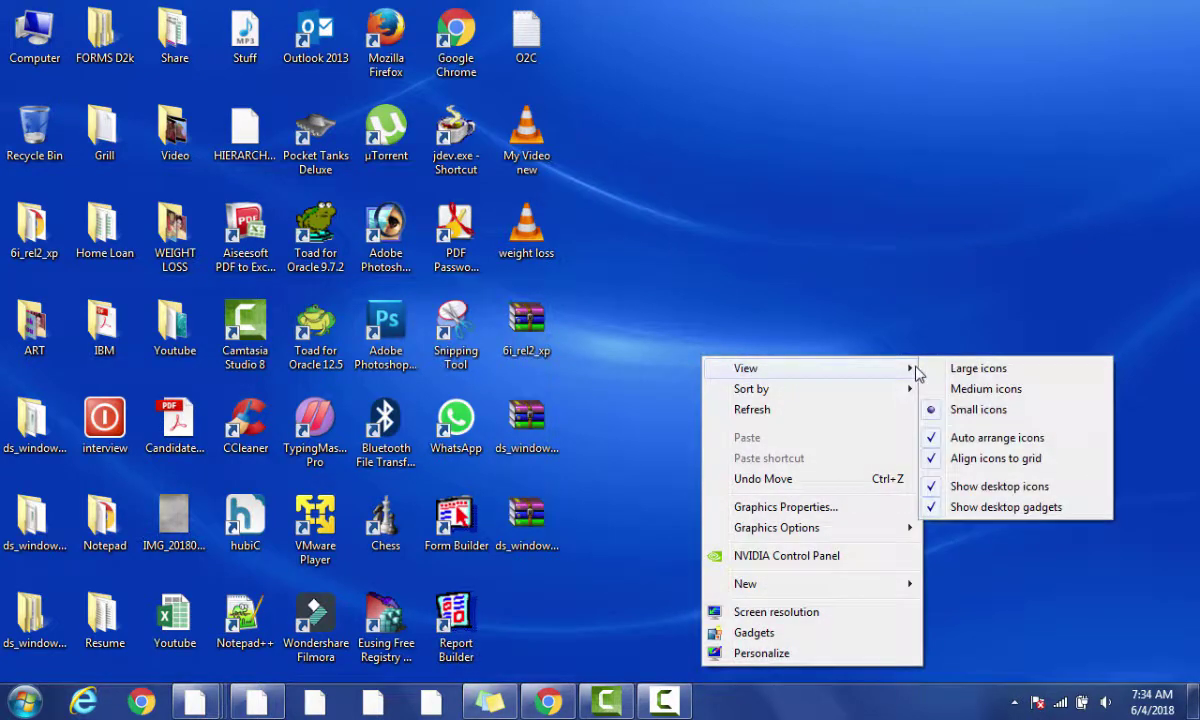
click(960, 437)
drag(456, 517, 1155, 525)
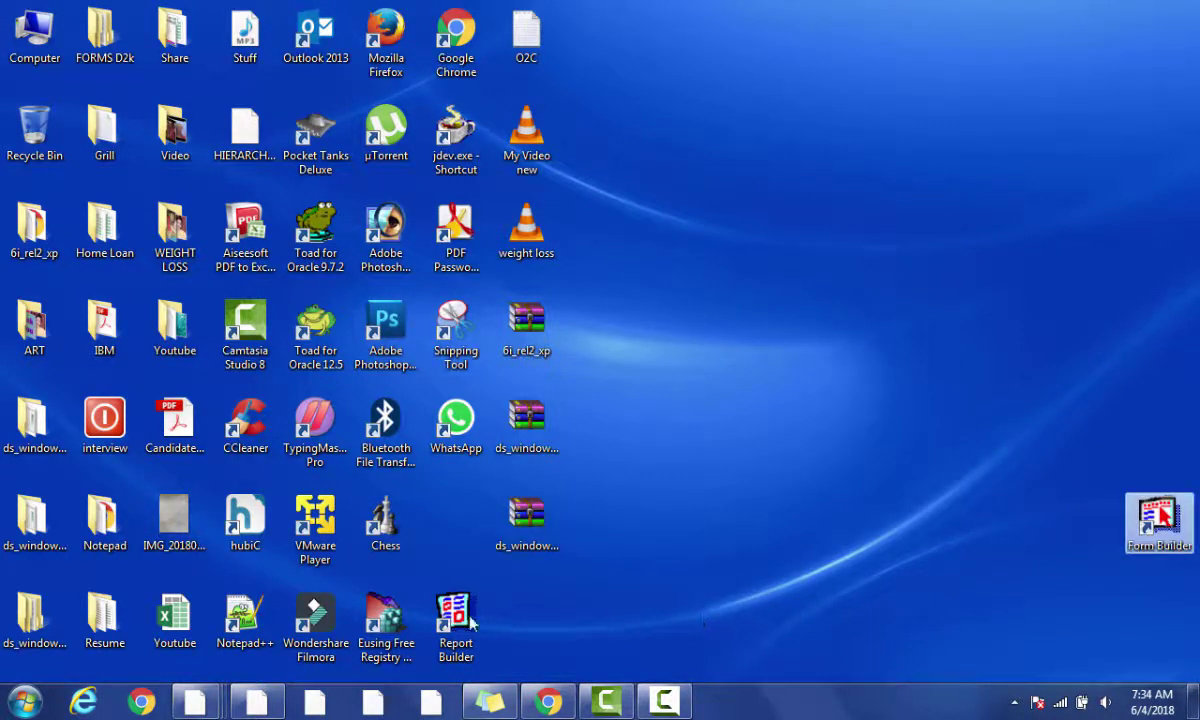
drag(456, 622, 1160, 615)
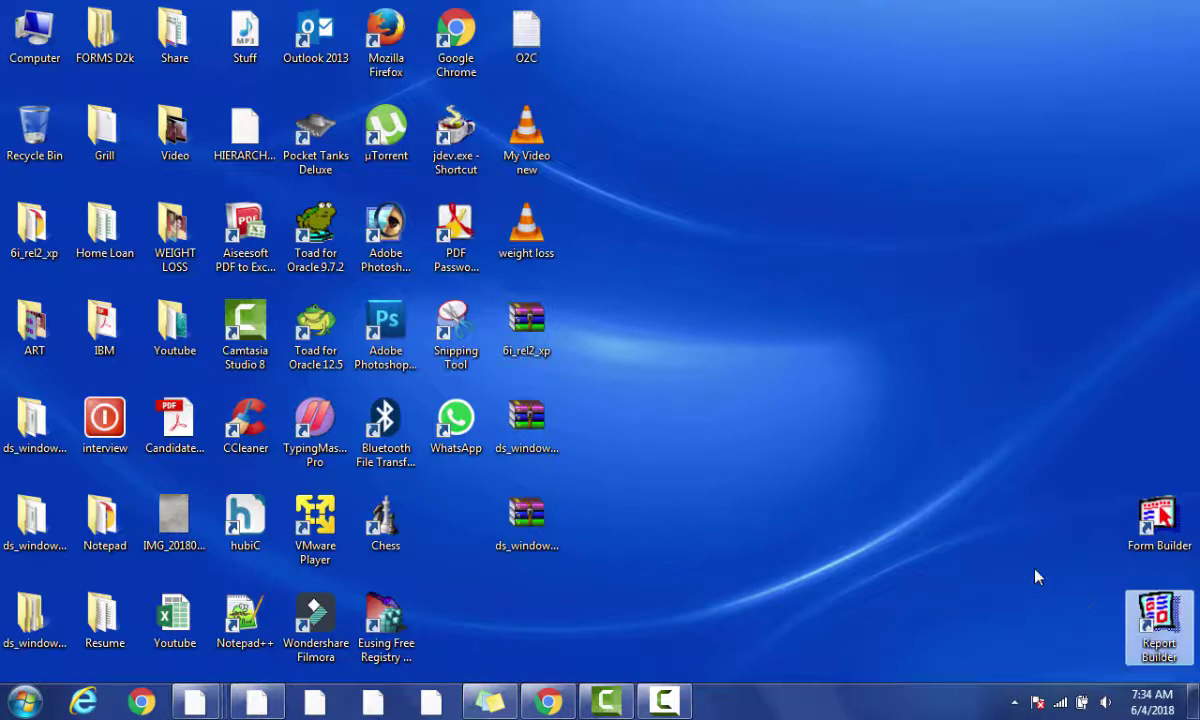
- Launch Report Builder and advance the Report Wizard to the query statement page, permanently declining the Windows color scheme change
double_click(1158, 620)
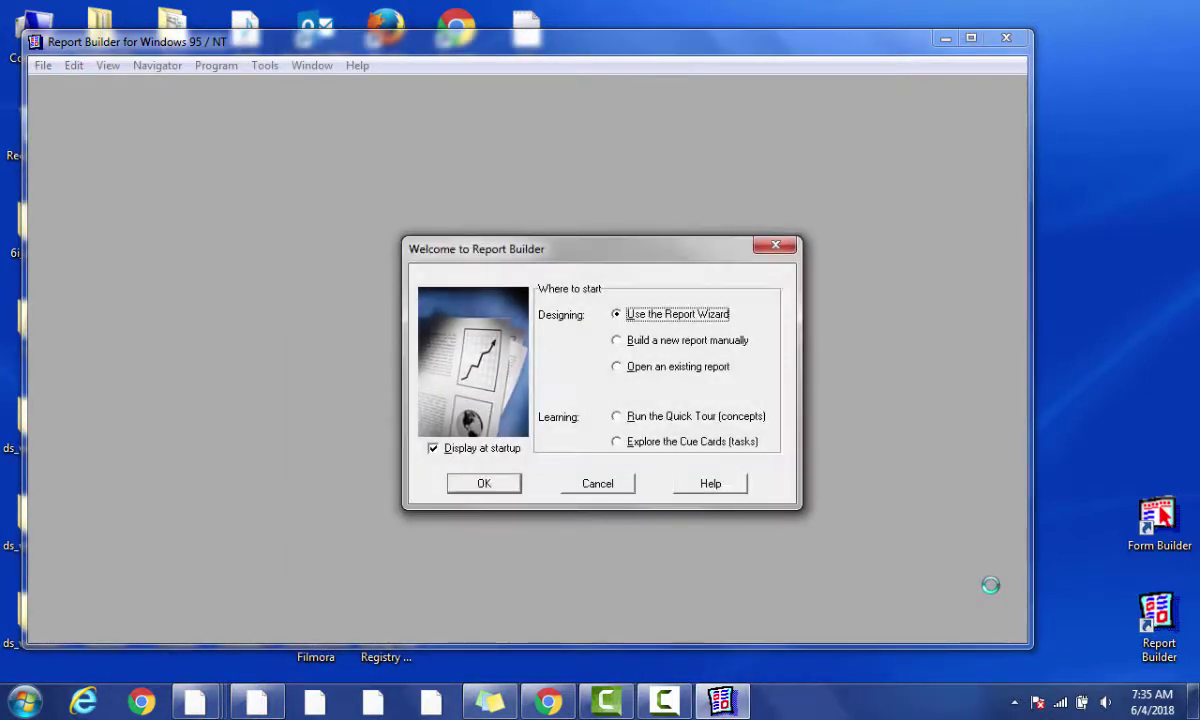
click(484, 485)
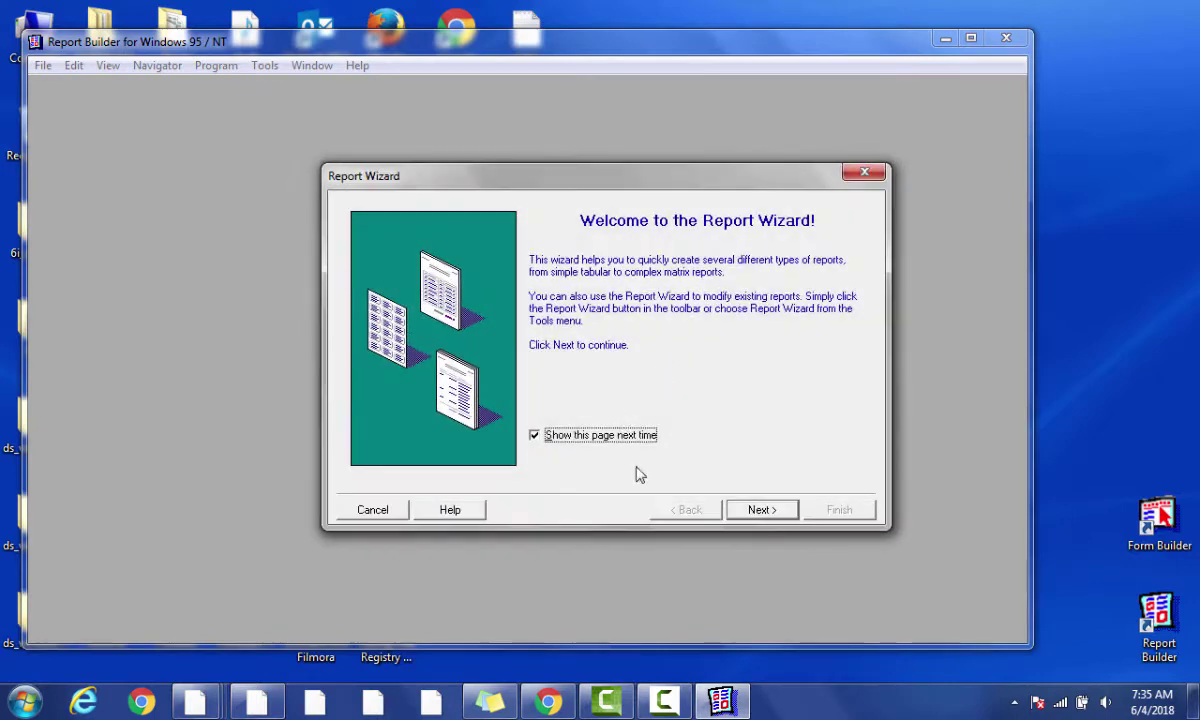
click(752, 509)
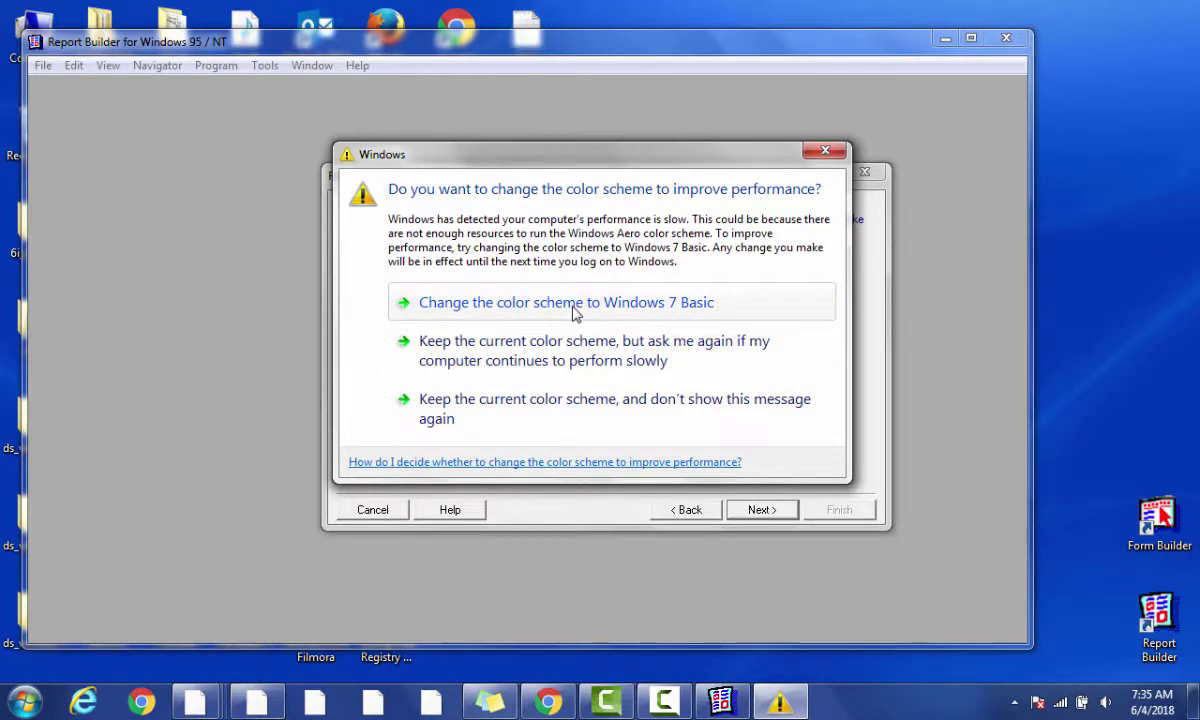
click(598, 405)
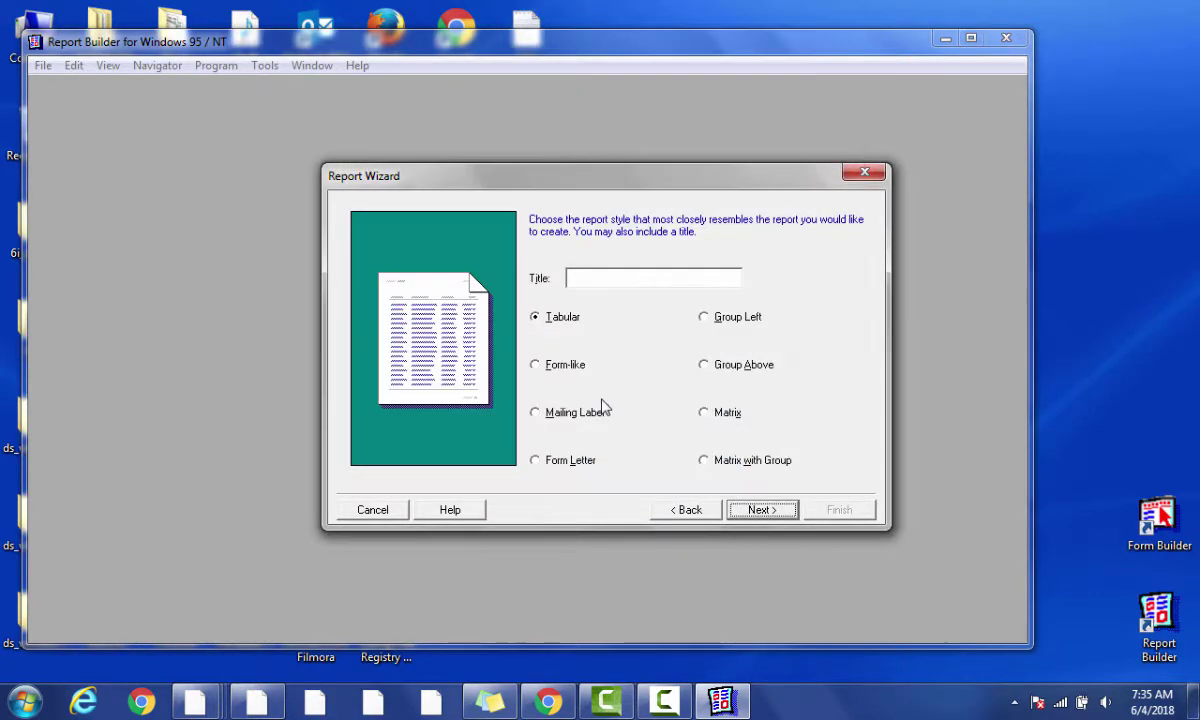
click(772, 517)
click(775, 518)
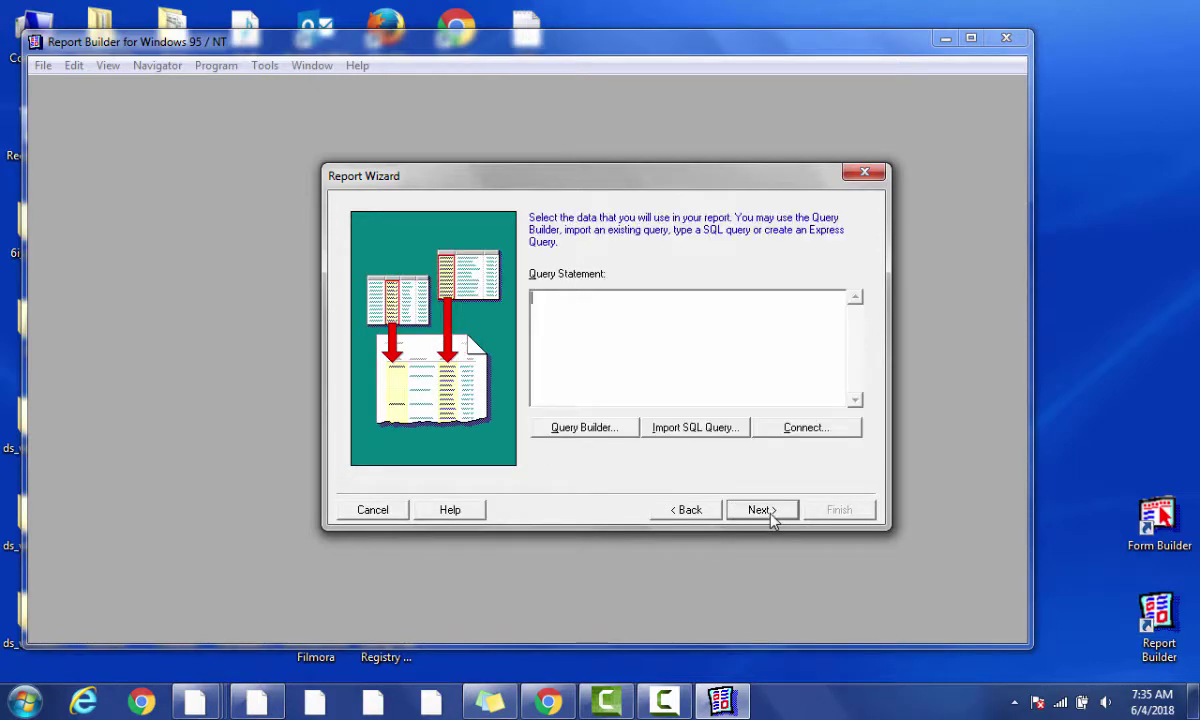
- Cancel the Report Wizard and the welcome dialog, and maximize the Report Builder window and its Object Navigator
click(871, 176)
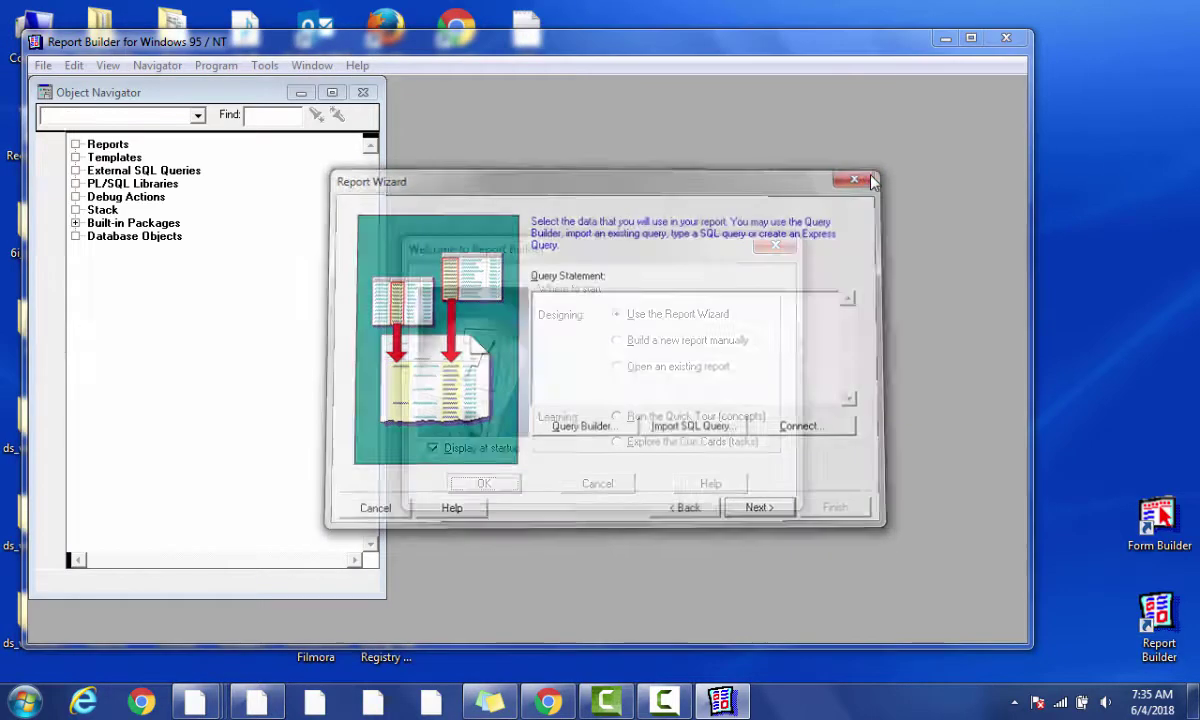
click(597, 483)
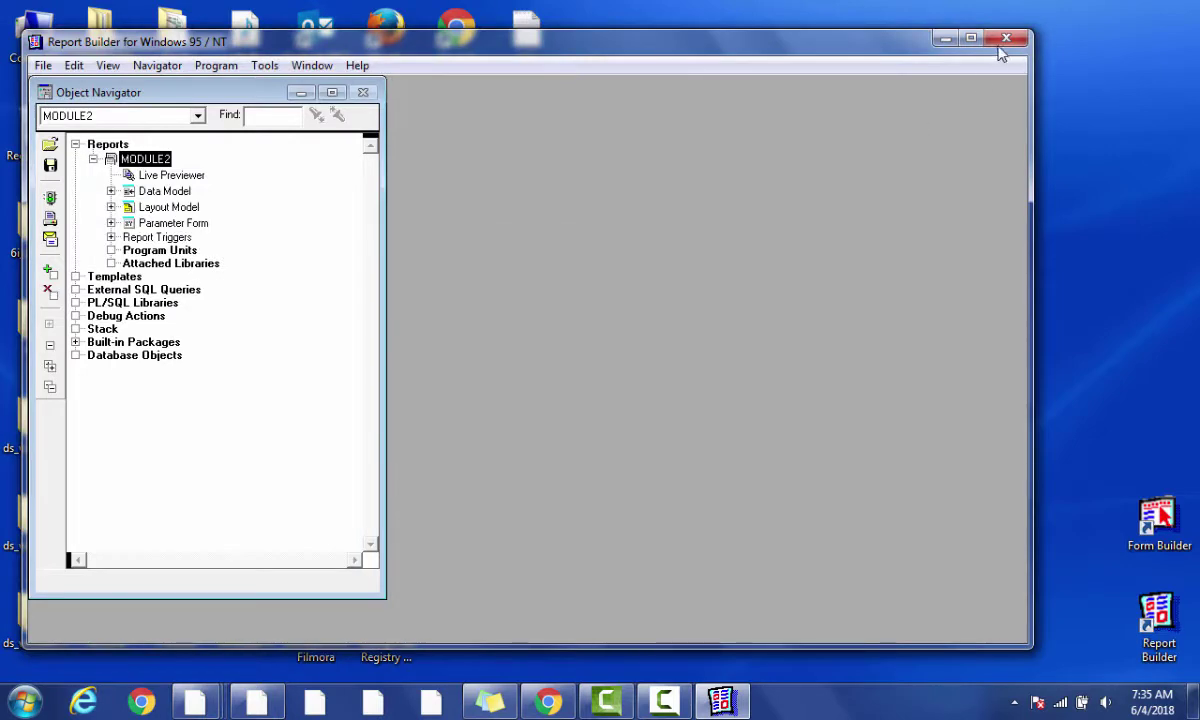
click(970, 38)
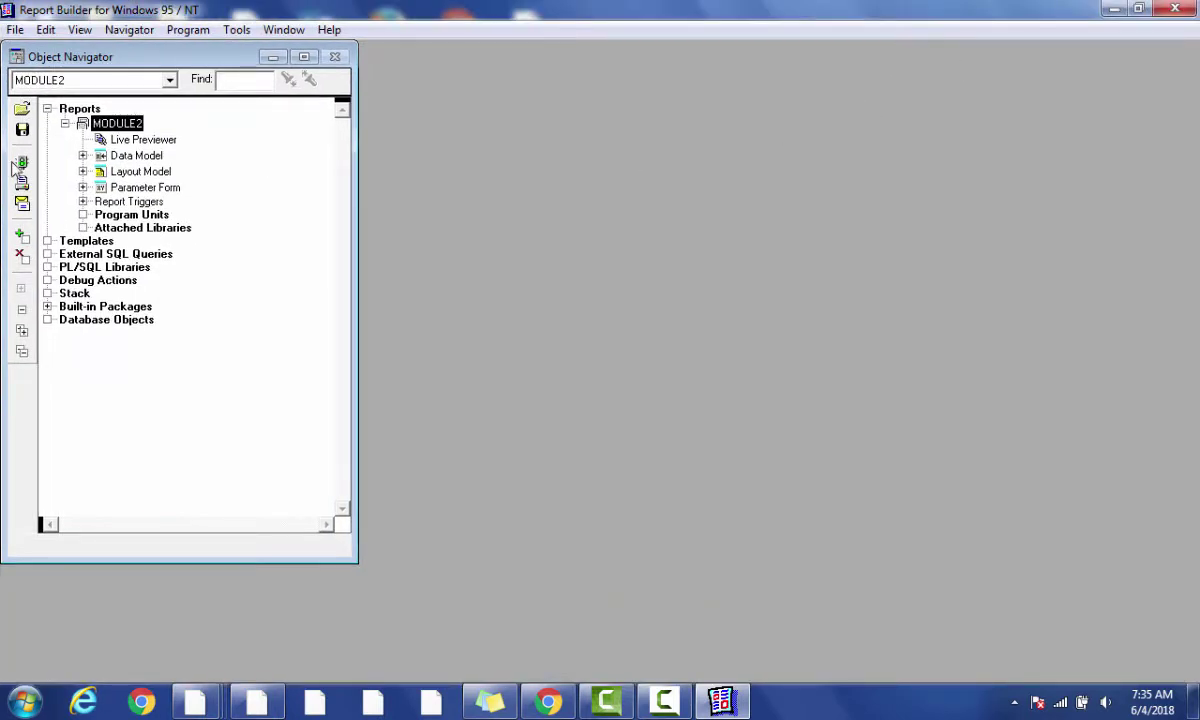
click(304, 57)
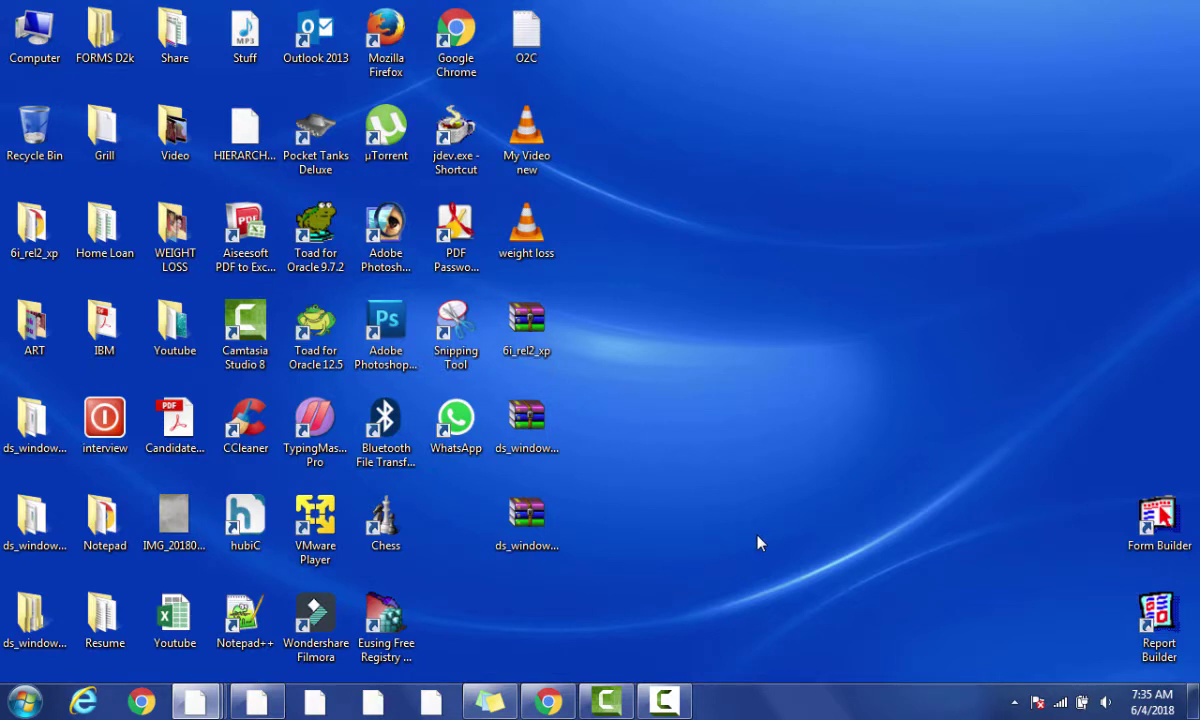
click(678, 703)
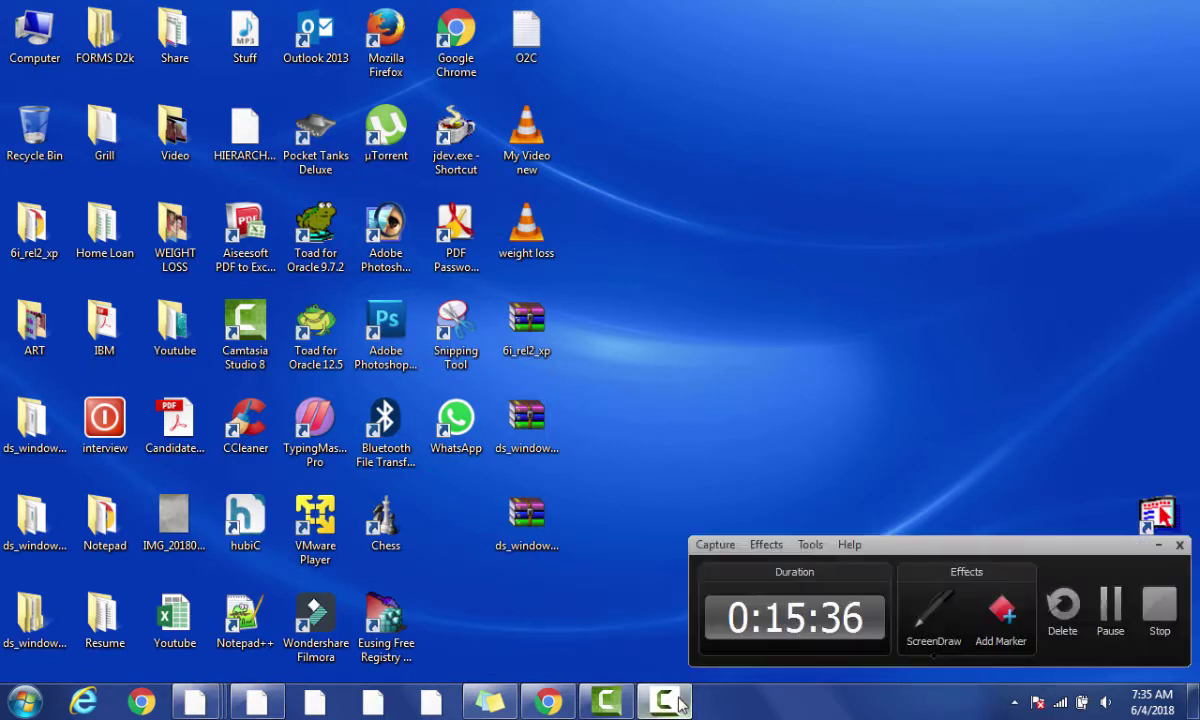